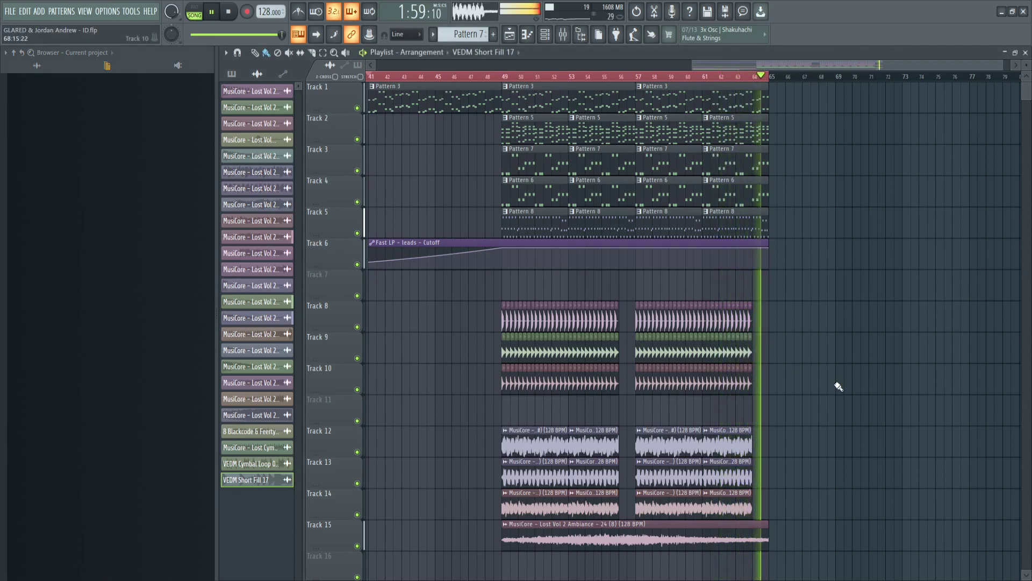
Stop the song, view Pattern 3's notes in the piano roll, and return to the playlist to play the pattern
{"action": "key", "text": "space"}
{"action": "double_click", "coordinate": [596, 104]}
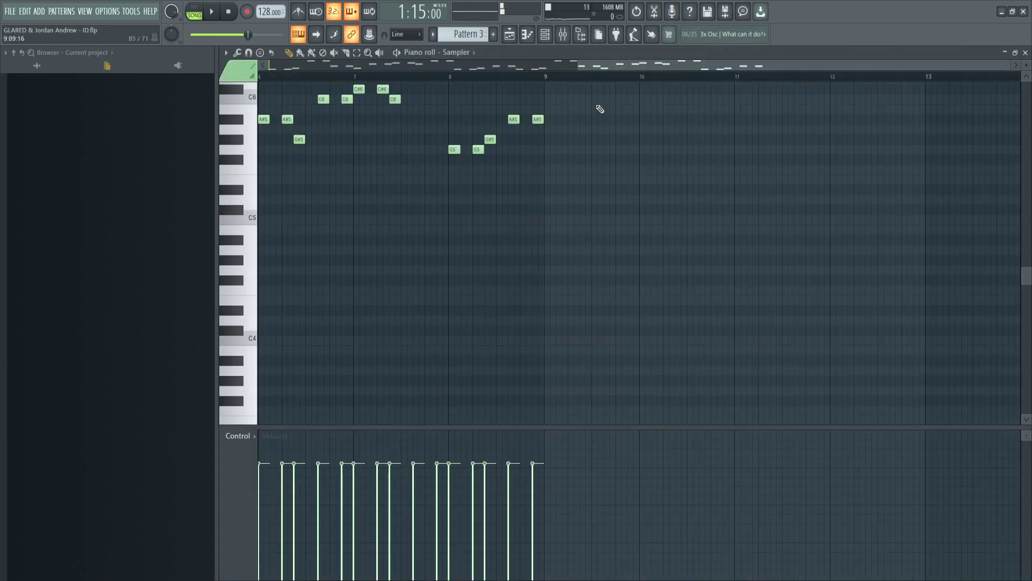
{"action": "left_click", "coordinate": [518, 34]}
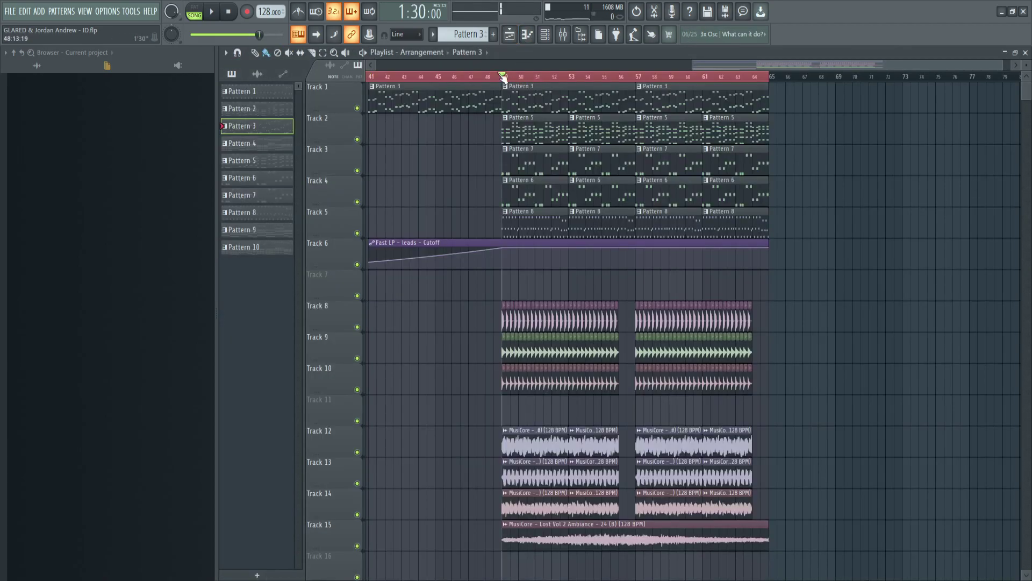
{"action": "key", "text": "space"}
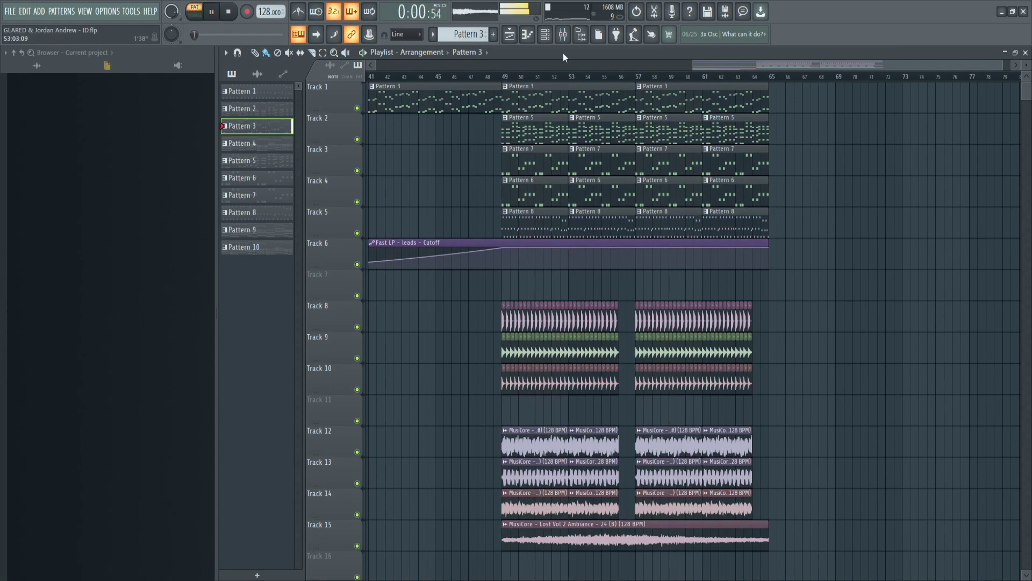
Show the channel rack, inspect the Sylenth1 preset of the Not Alone lead channel, and solo that channel
{"action": "left_click", "coordinate": [555, 39]}
{"action": "left_click", "coordinate": [380, 134]}
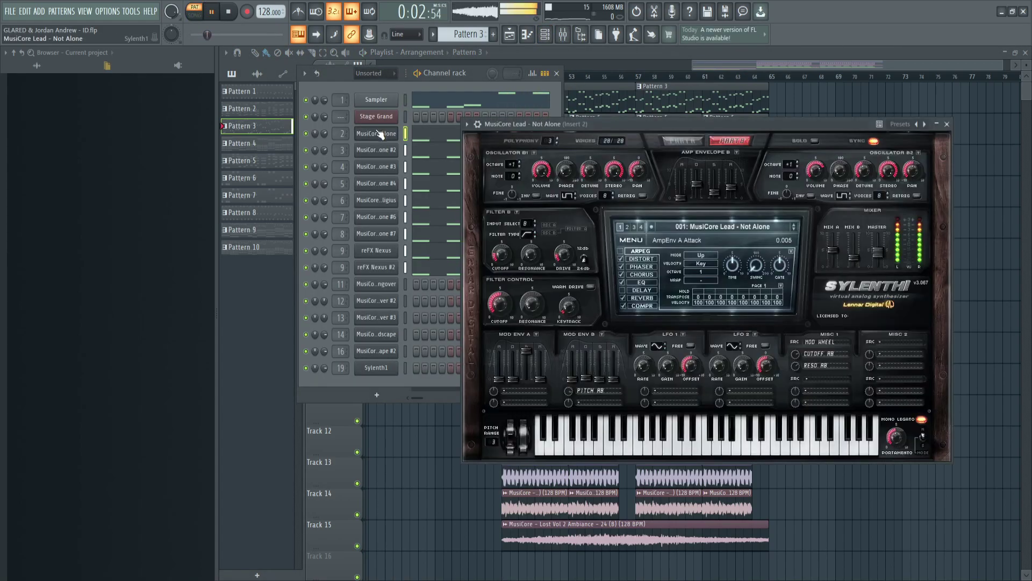
{"action": "left_click", "coordinate": [307, 133]}
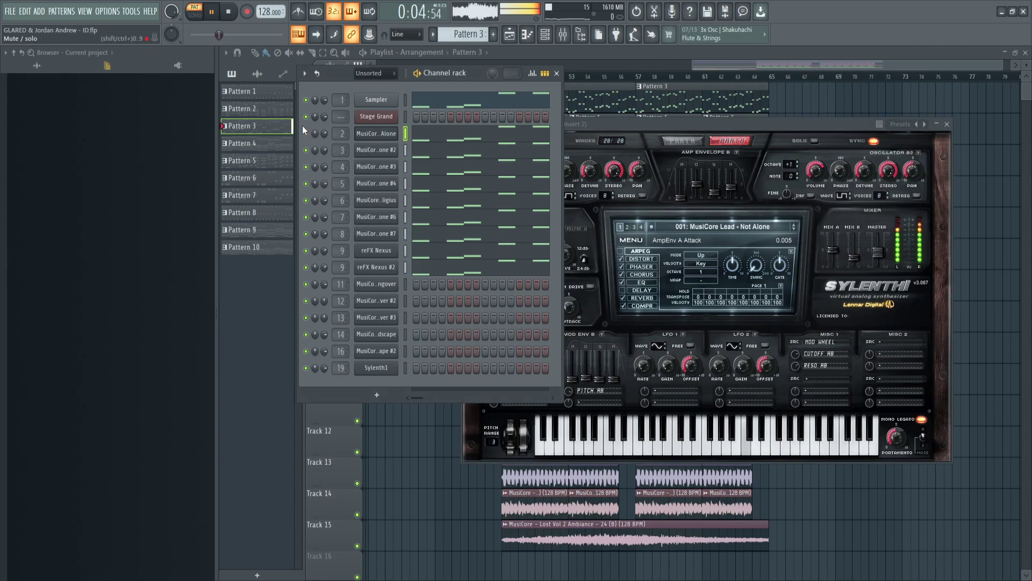
{"action": "left_click", "coordinate": [369, 133]}
{"action": "left_click", "coordinate": [369, 133]}
{"action": "right_click", "coordinate": [307, 133]}
{"action": "left_click", "coordinate": [309, 136]}
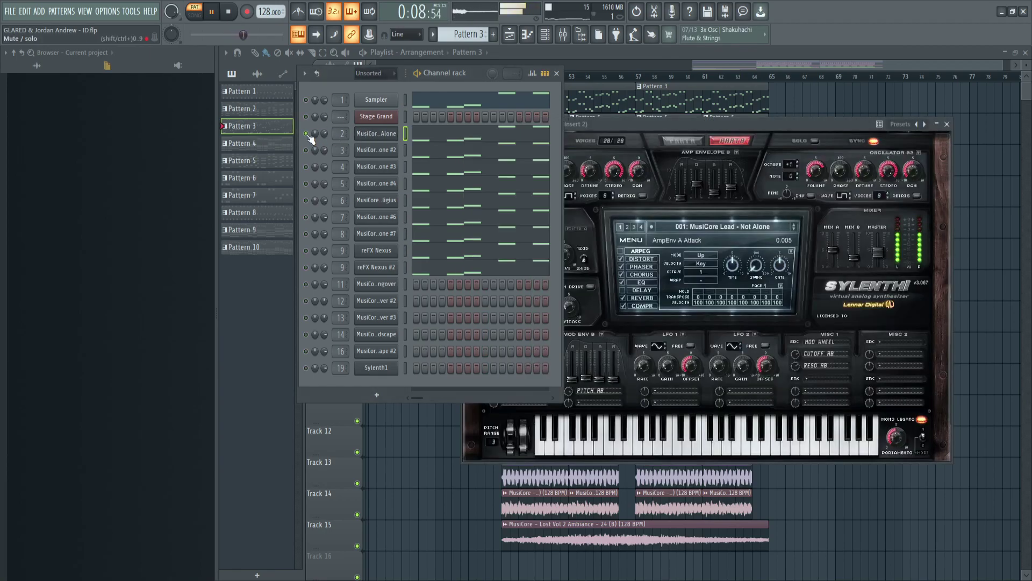
Audition lead channels Not Alone #2, #3 and #4 in solo and inspect their synth presets
{"action": "left_click", "coordinate": [367, 155]}
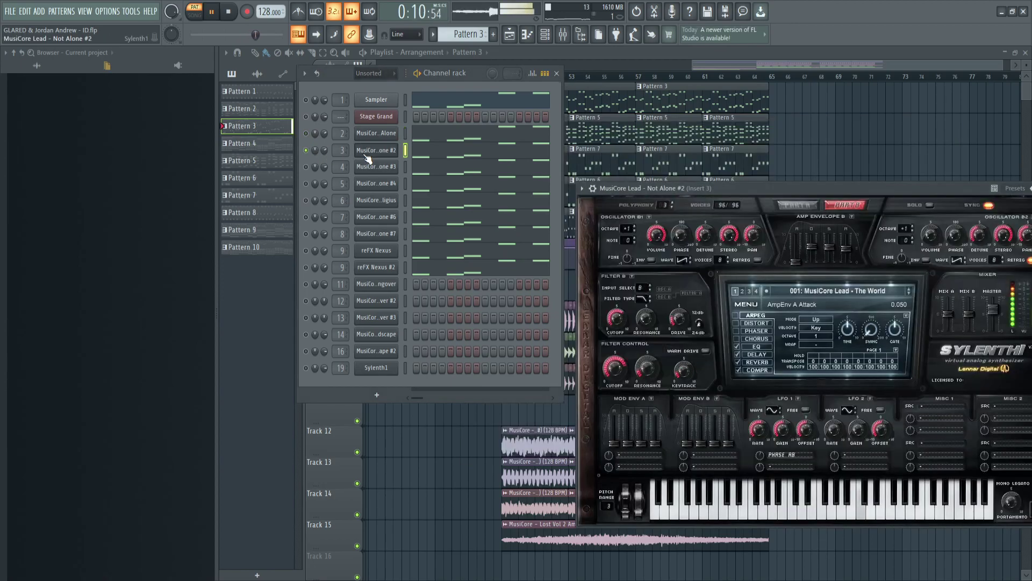
{"action": "left_click", "coordinate": [368, 156]}
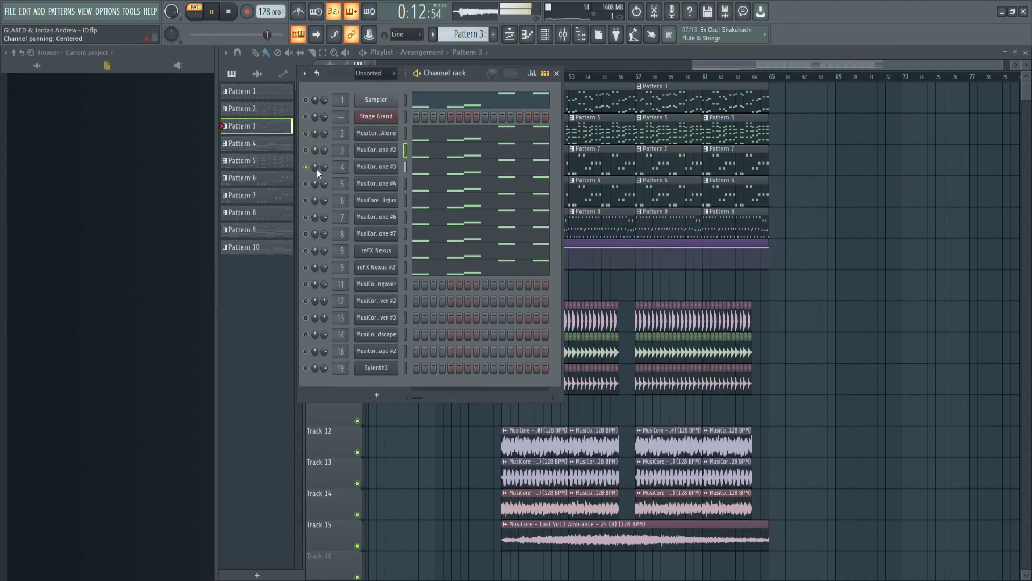
{"action": "left_click", "coordinate": [364, 170]}
{"action": "left_click", "coordinate": [365, 170]}
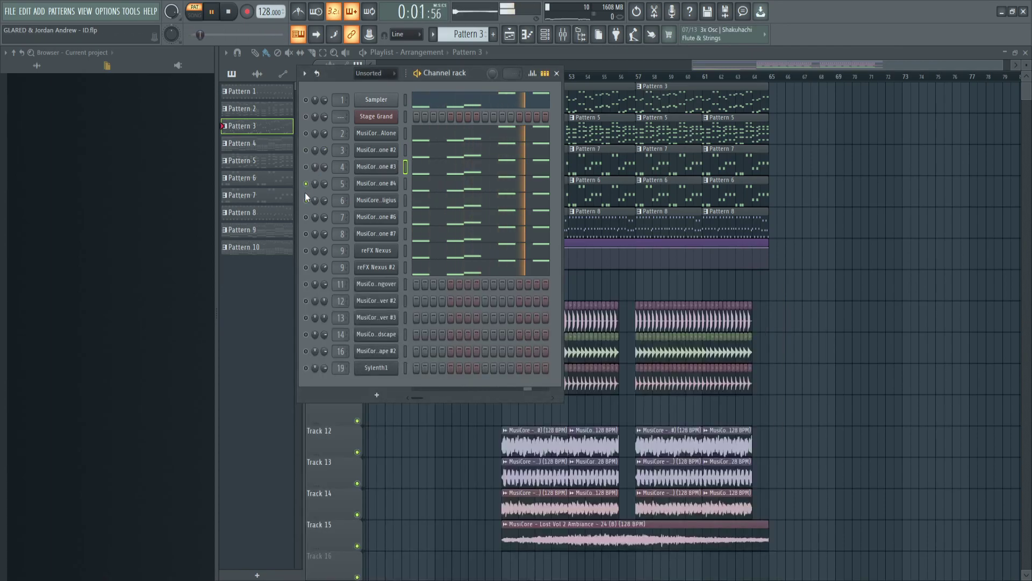
{"action": "left_click", "coordinate": [378, 185]}
{"action": "left_click", "coordinate": [379, 186]}
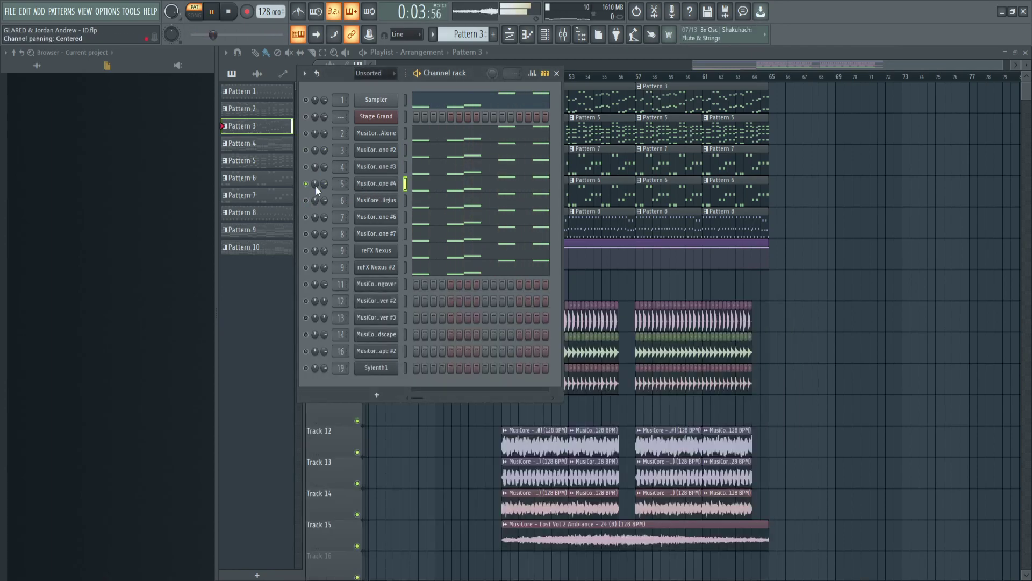
Audition the Eligius pluck and Not Alone #6 channels in solo and inspect their Sylenth1 presets
{"action": "left_click", "coordinate": [368, 202]}
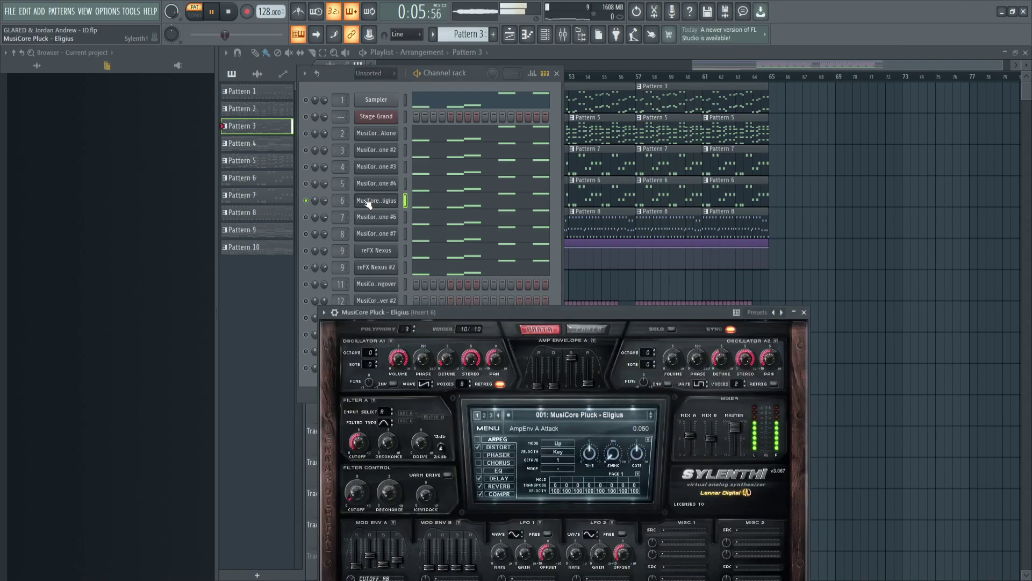
{"action": "left_click", "coordinate": [368, 202]}
{"action": "key", "text": "space"}
{"action": "key", "text": "space"}
{"action": "left_click", "coordinate": [376, 217]}
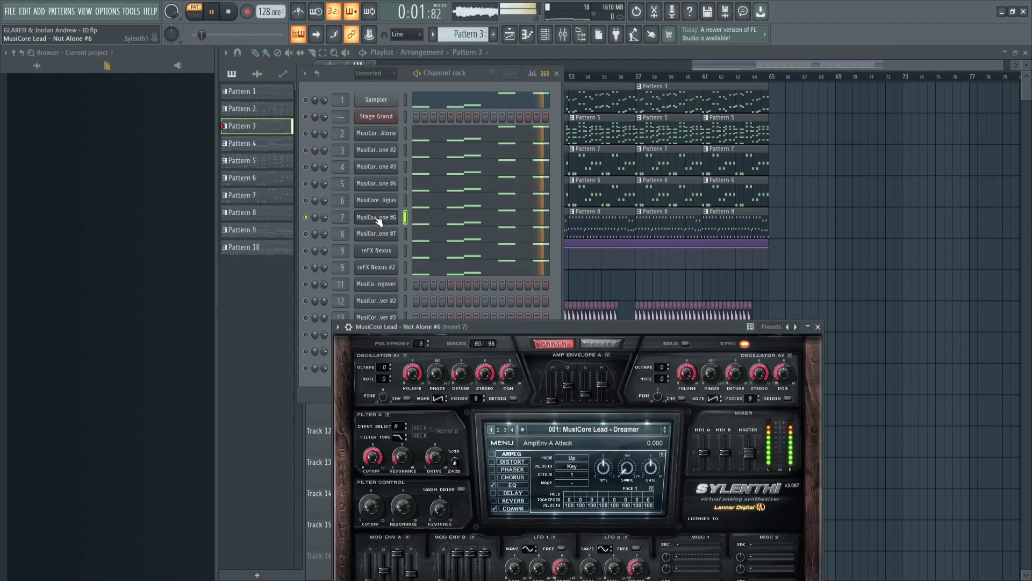
{"action": "left_click", "coordinate": [375, 218]}
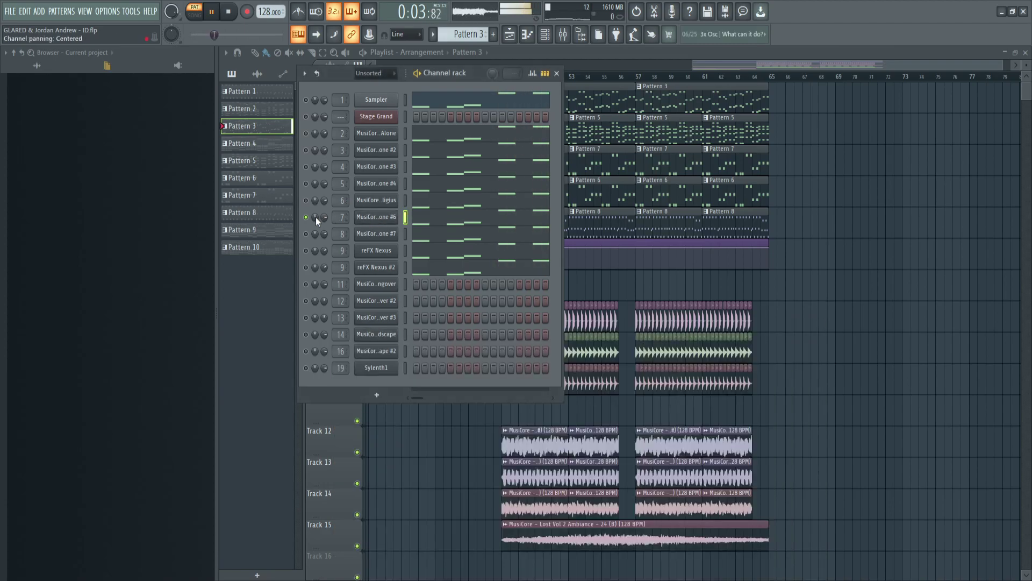
Audition the Not Alone #7 and two reFX Nexus channels, and unsolo the rack so all leads play together
{"action": "left_click", "coordinate": [377, 237]}
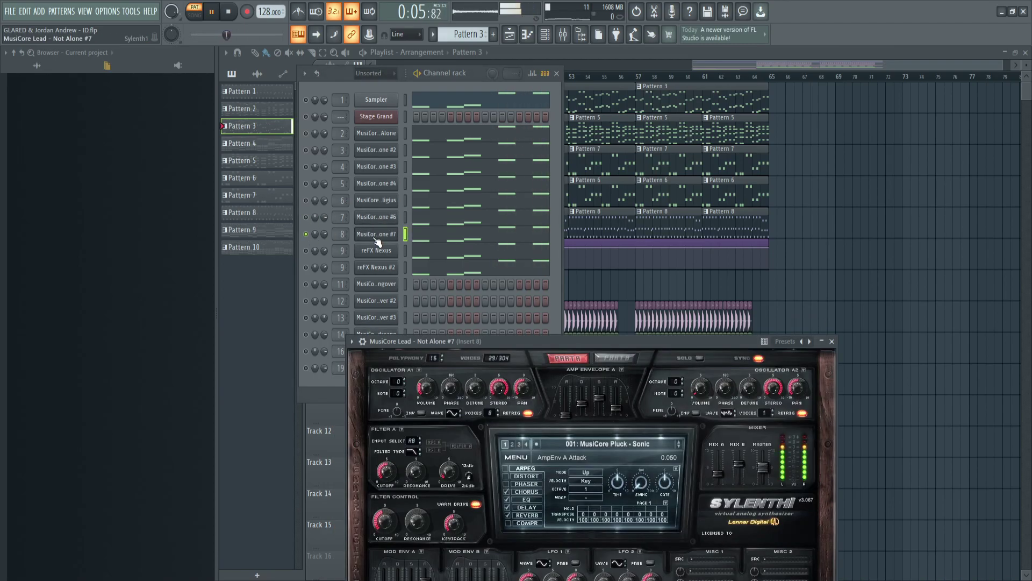
{"action": "left_click", "coordinate": [376, 237]}
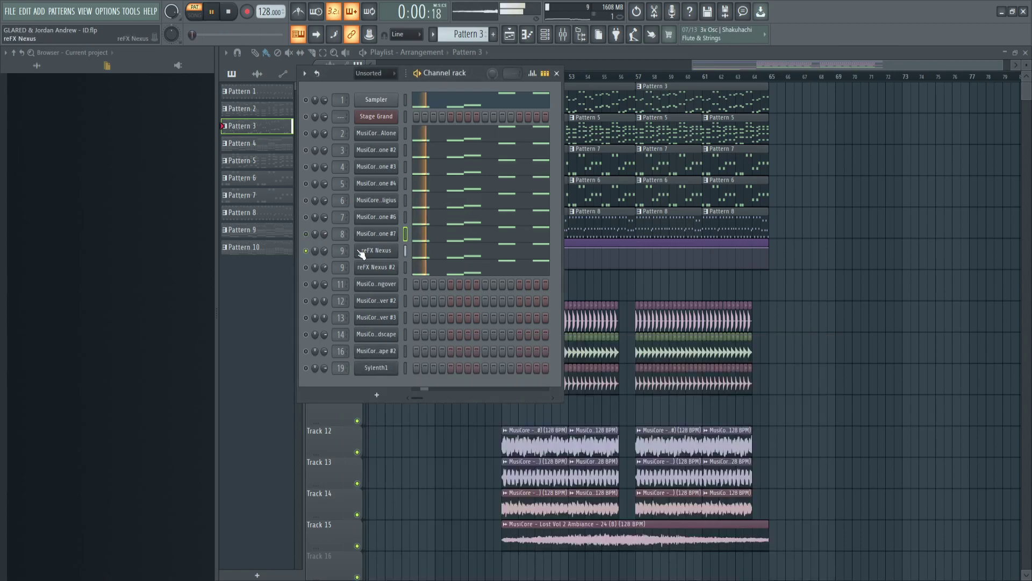
{"action": "left_click", "coordinate": [357, 251]}
{"action": "left_click", "coordinate": [365, 251]}
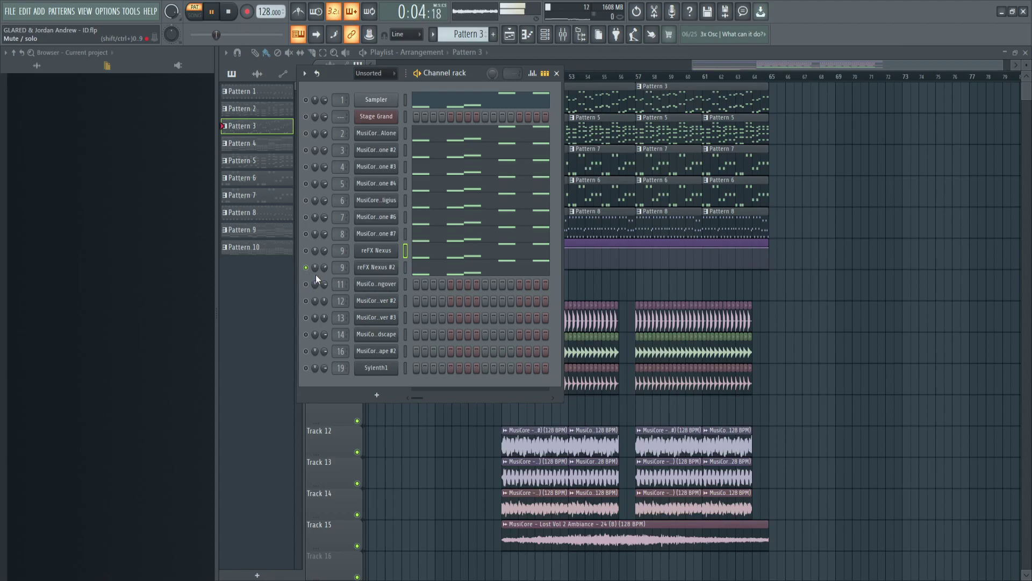
{"action": "right_click", "coordinate": [306, 268]}
Show the mixer, select the leads track, and inspect its Fruity parametric EQ 2 in slot 9 and Fruity Fast LP
{"action": "left_click", "coordinate": [580, 37]}
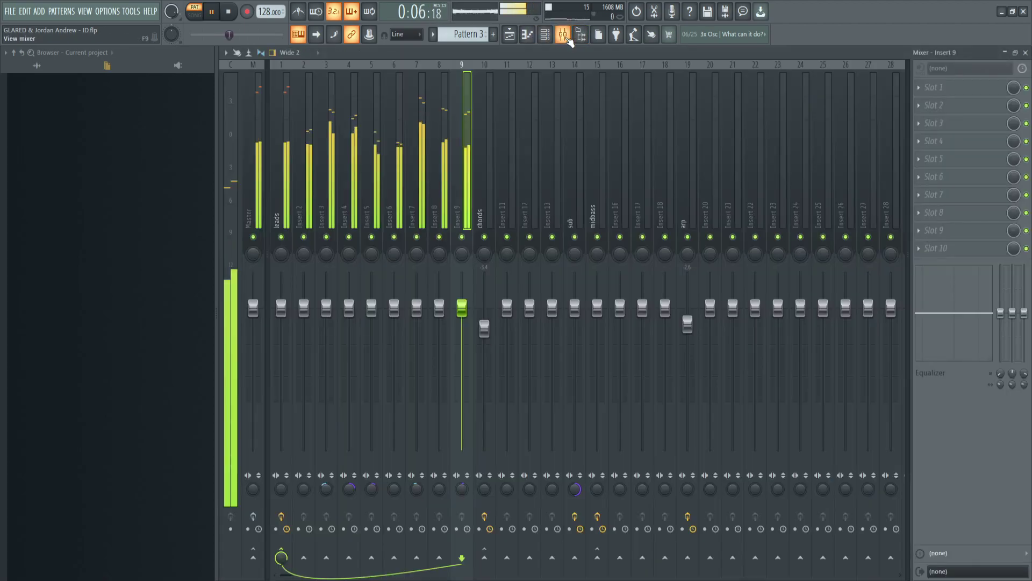
{"action": "left_click", "coordinate": [277, 213]}
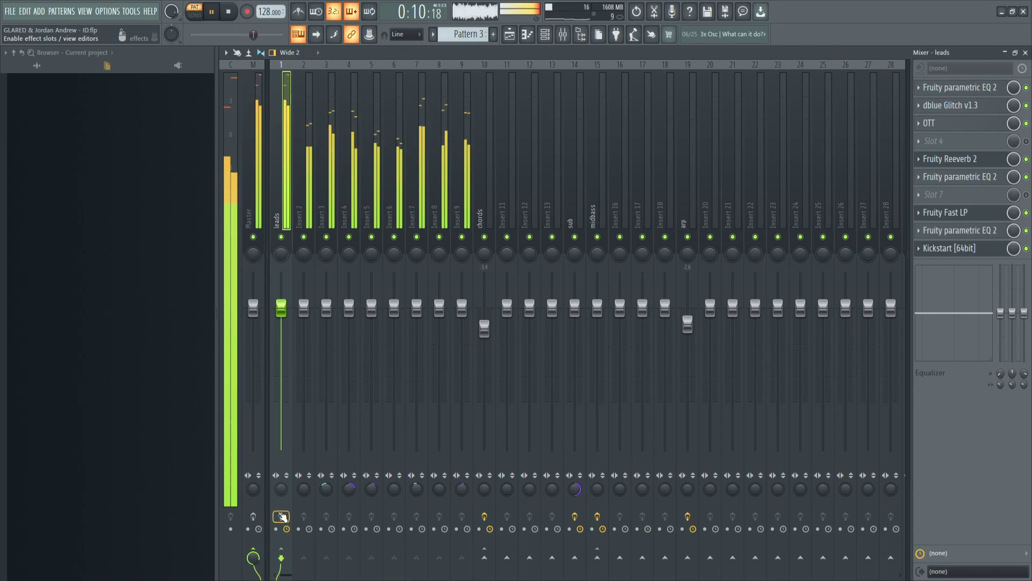
{"action": "left_click", "coordinate": [957, 232]}
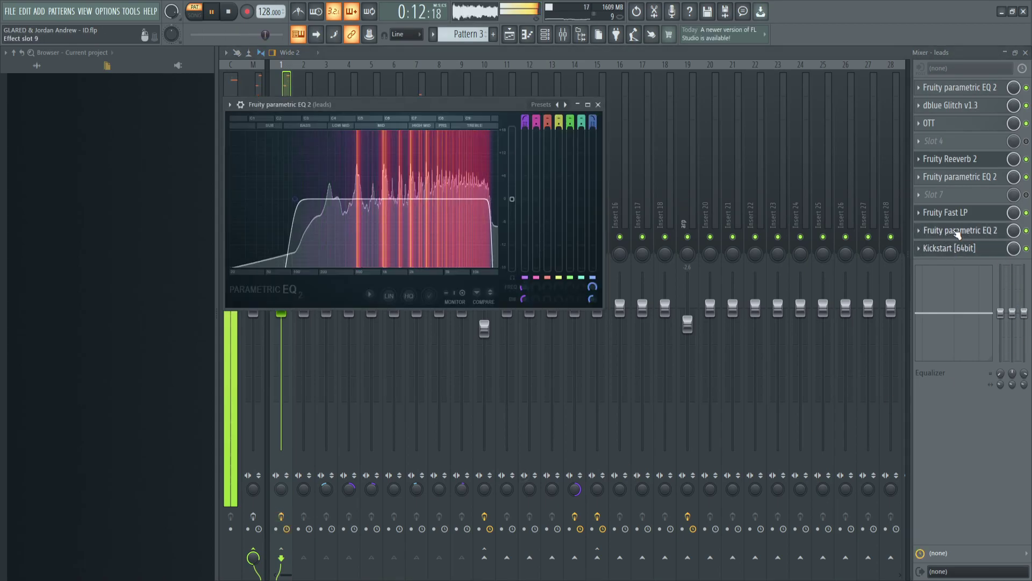
{"action": "left_click", "coordinate": [952, 214]}
{"action": "left_click", "coordinate": [952, 215]}
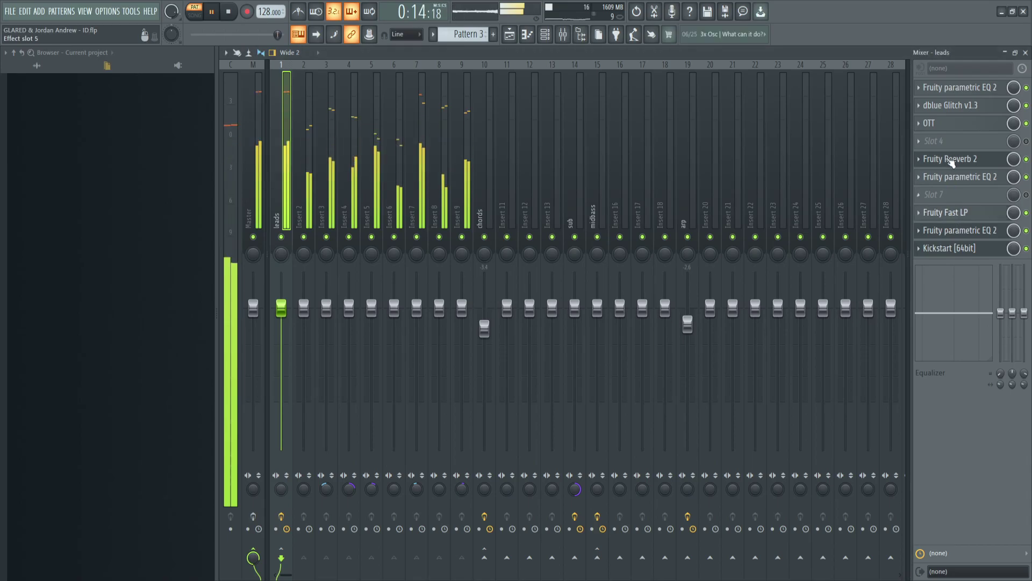
Inspect the leads track's Fruity Reeverb 2, slot 6 parametric EQ, dblue Glitch, and slot 1 parametric EQ
{"action": "left_click", "coordinate": [950, 161]}
{"action": "left_click", "coordinate": [951, 178]}
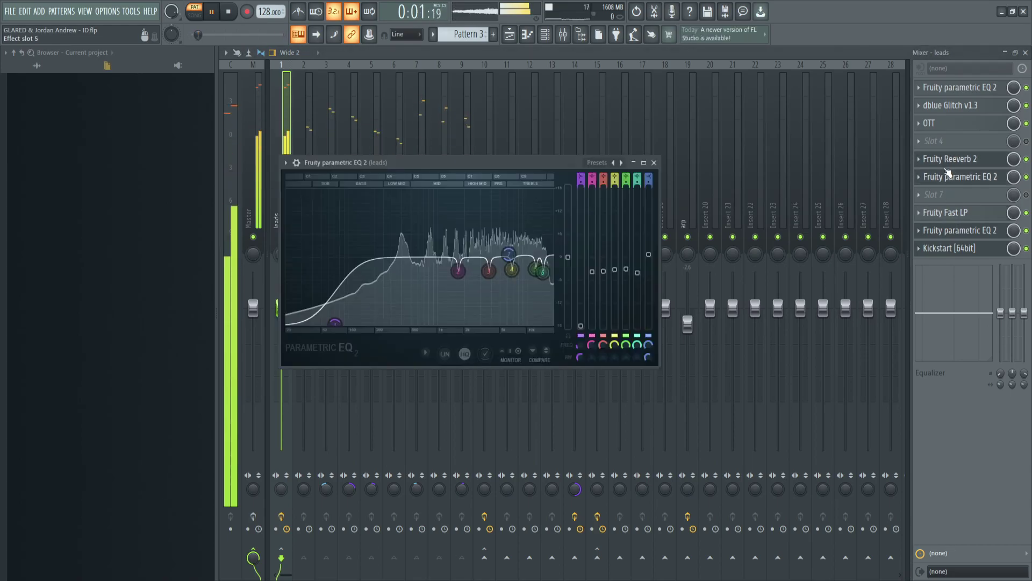
{"action": "left_click", "coordinate": [941, 106]}
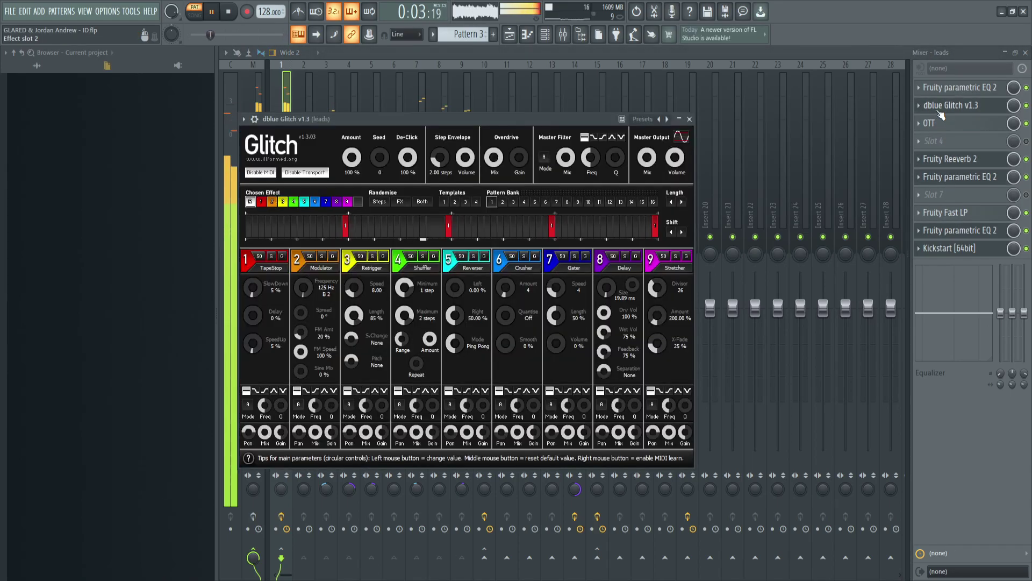
{"action": "left_click", "coordinate": [937, 94]}
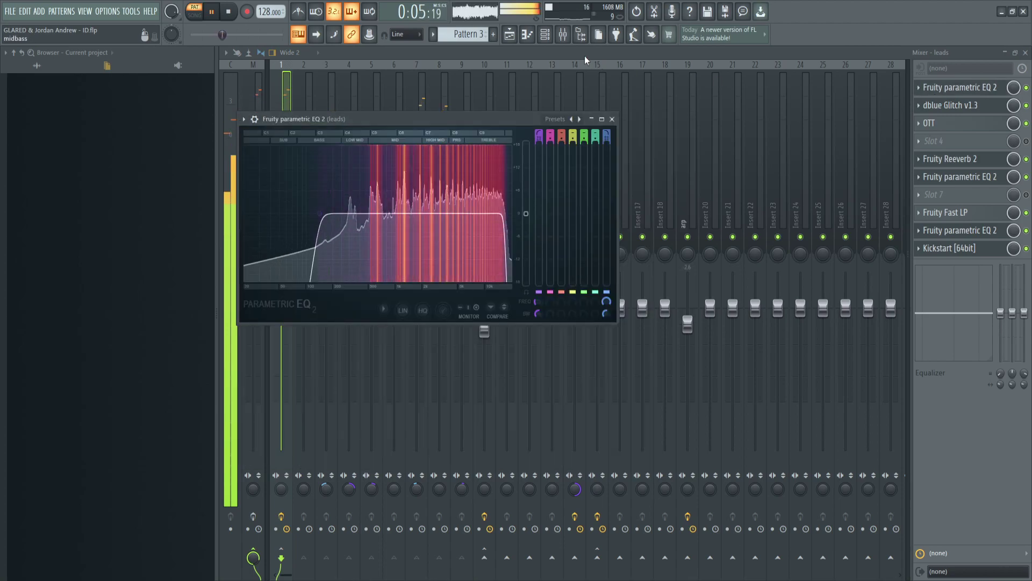
Open Pattern 5 from the playlist in the piano roll and play it to examine the chord notes
{"action": "left_click", "coordinate": [512, 34]}
{"action": "double_click", "coordinate": [586, 125]}
{"action": "key", "text": "space"}
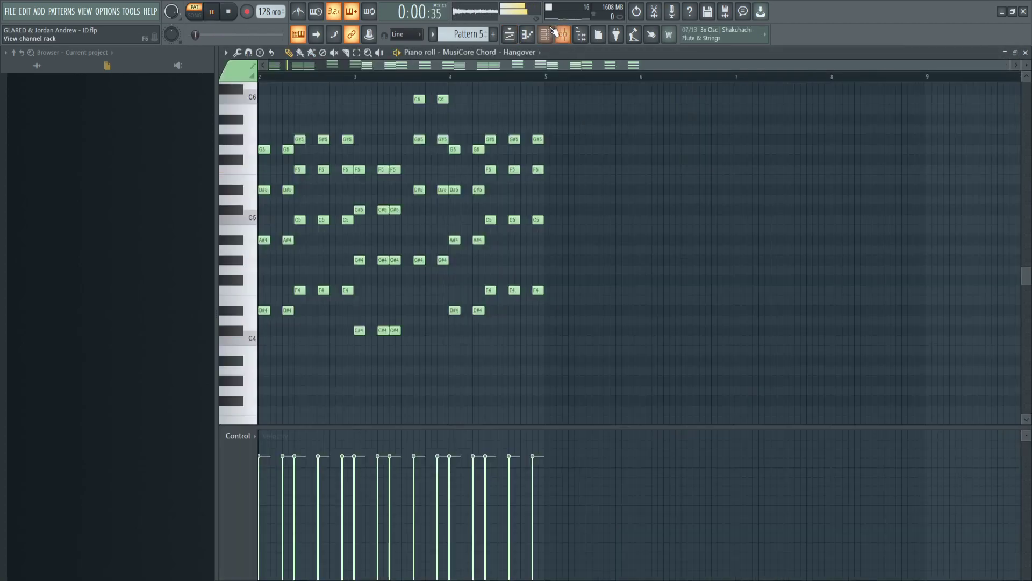
Show the channel rack and inspect the Sylenth1 preset of the Hangover chord channel in solo
{"action": "left_click", "coordinate": [545, 34]}
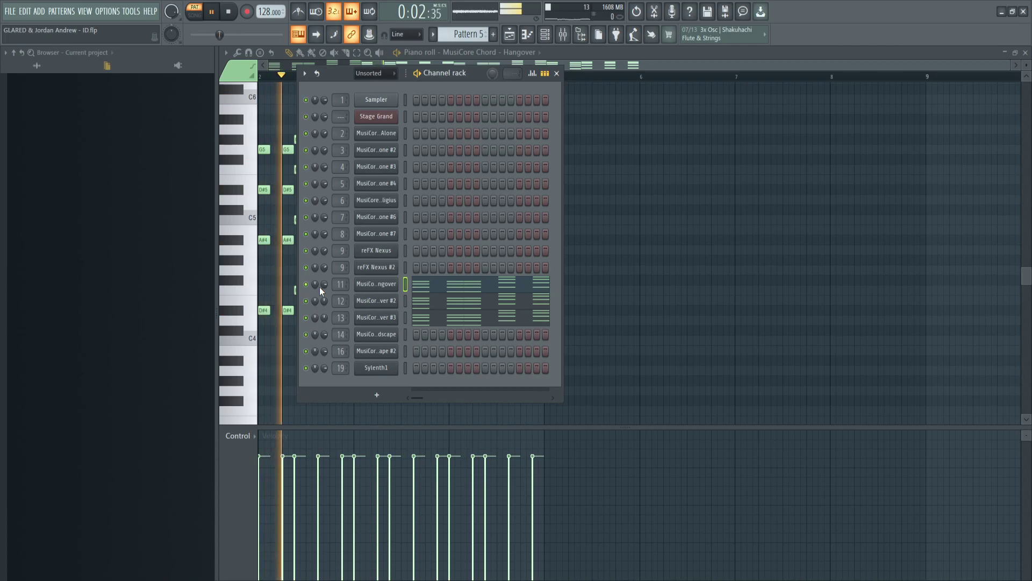
{"action": "left_click", "coordinate": [387, 284]}
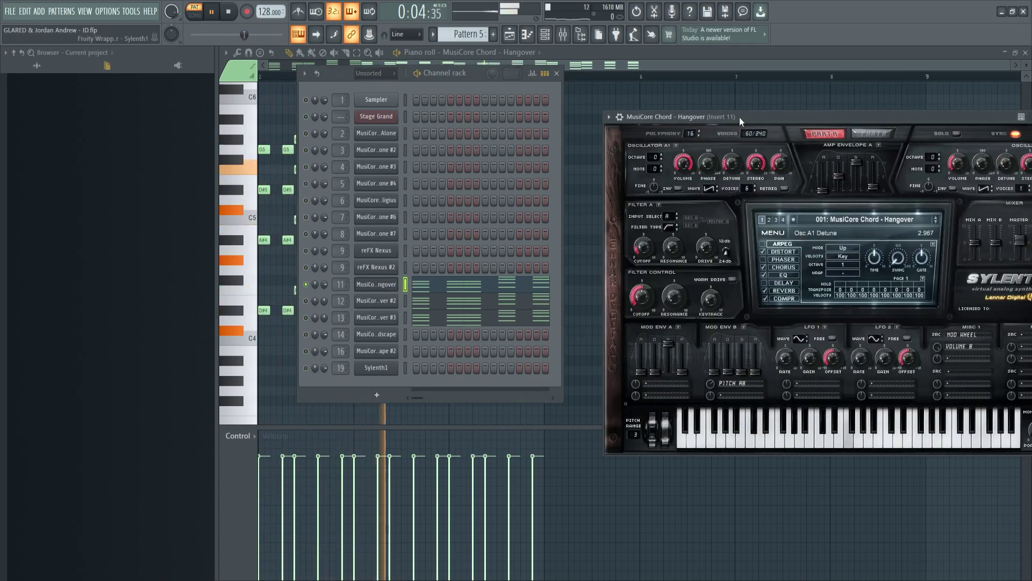
{"action": "left_click_drag", "start_coordinate": [740, 119], "coordinate": [733, 118]}
Audition chord channels Hangover #2 and #3 in solo, inspect their presets, and unsolo the rack
{"action": "right_click", "coordinate": [306, 301]}
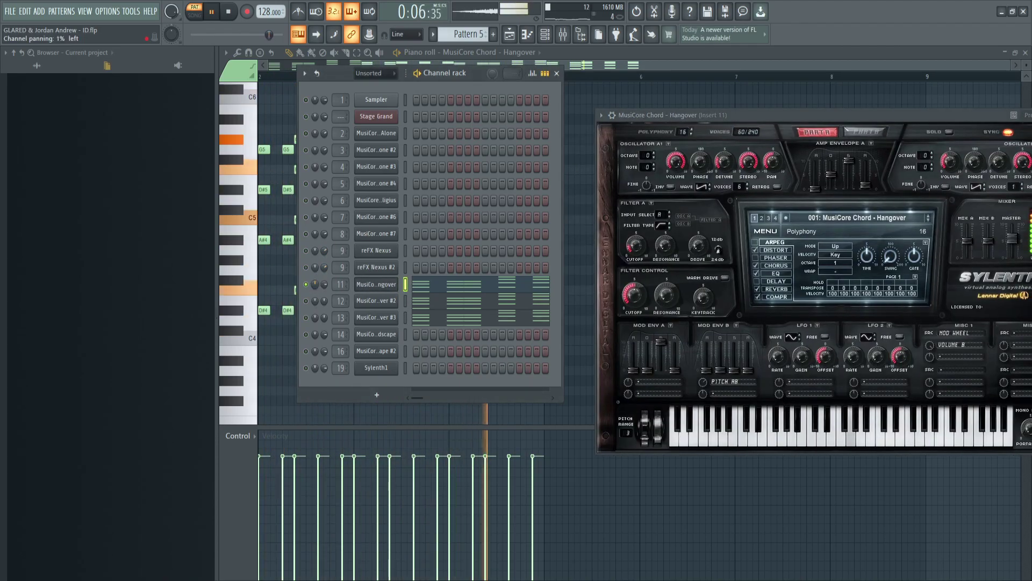
{"action": "left_click", "coordinate": [377, 304]}
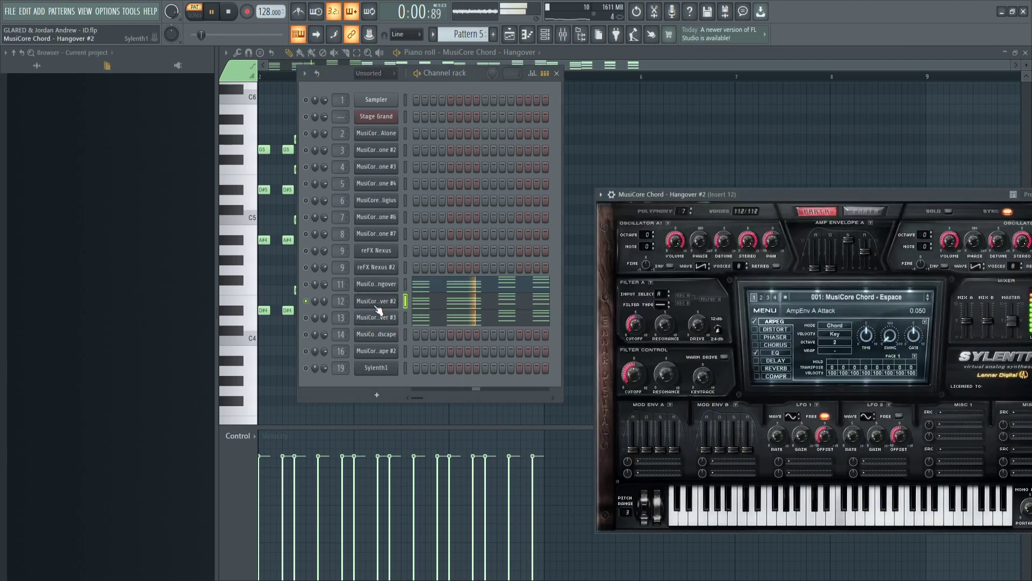
{"action": "left_click", "coordinate": [376, 305]}
{"action": "right_click", "coordinate": [306, 318]}
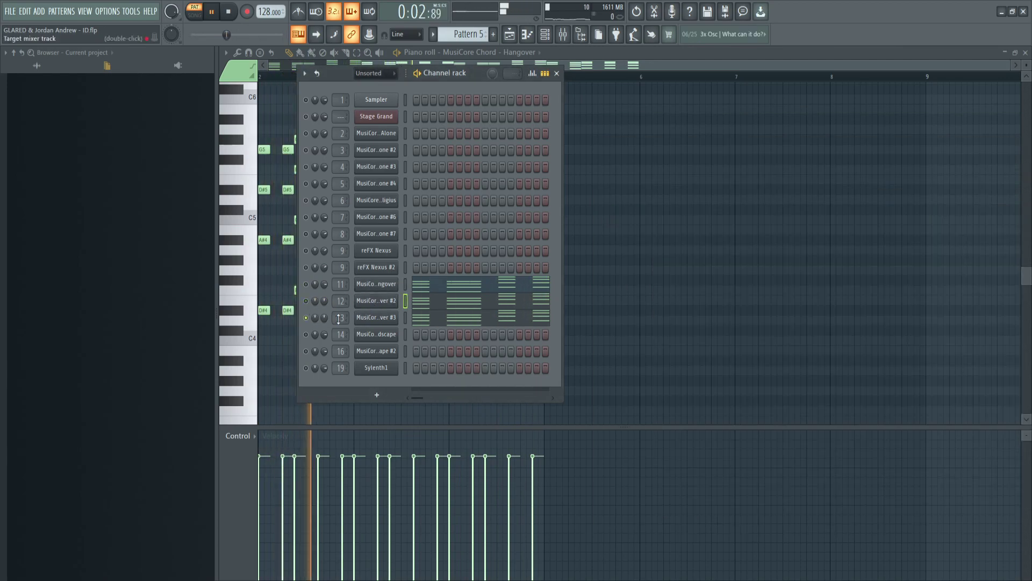
{"action": "left_click", "coordinate": [361, 319]}
{"action": "right_click", "coordinate": [306, 317]}
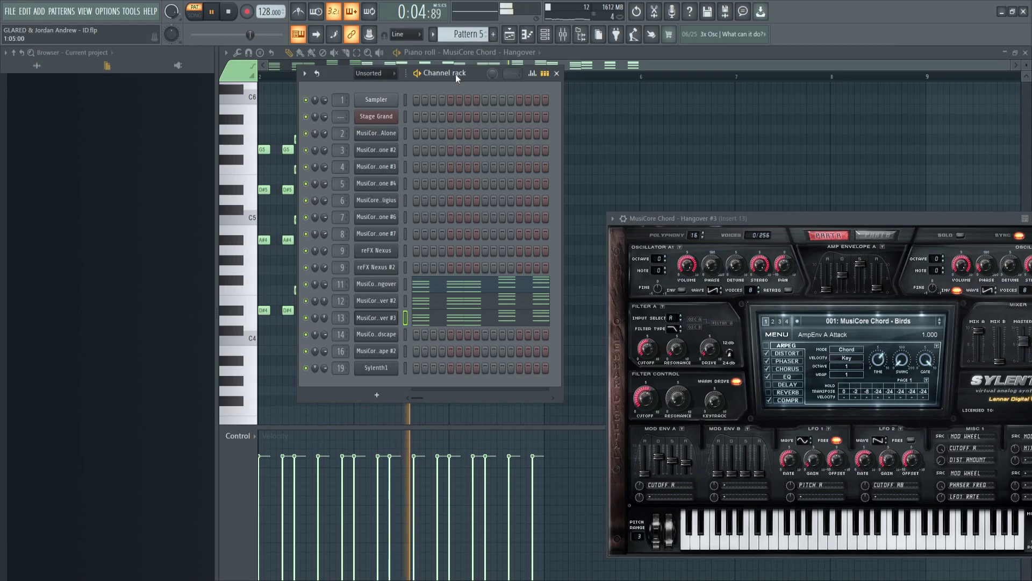
Show the mixer and inspect the chords track's Kickstart and dblue Glitch effects
{"action": "left_click", "coordinate": [562, 34]}
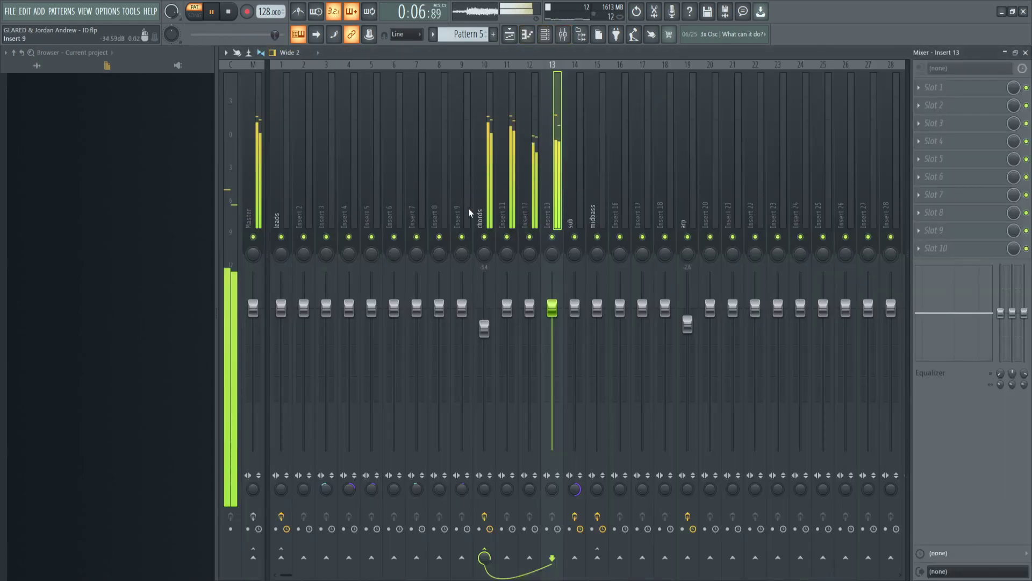
{"action": "left_click", "coordinate": [952, 253]}
{"action": "left_click", "coordinate": [952, 252]}
{"action": "left_click", "coordinate": [954, 231]}
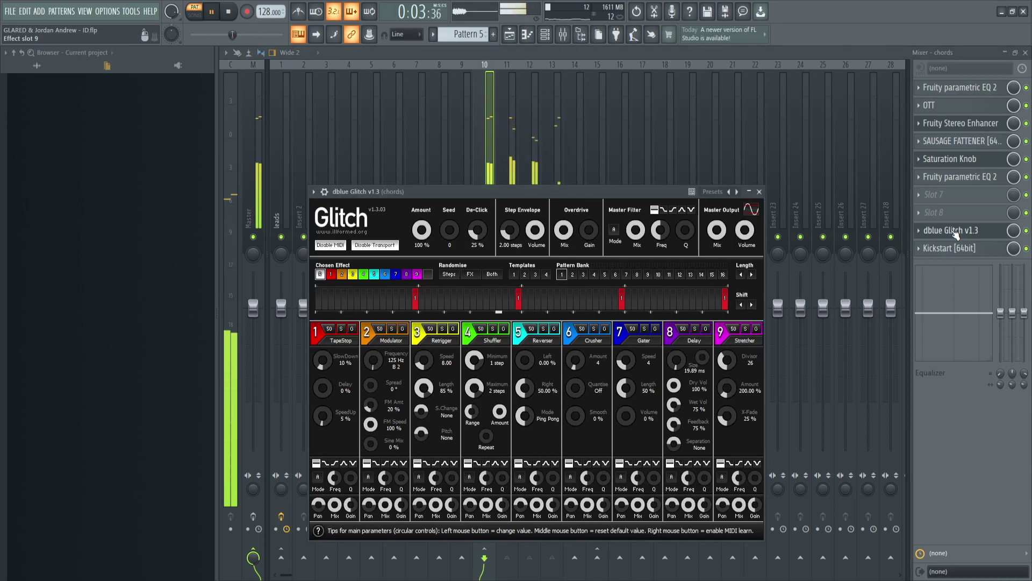
{"action": "left_click", "coordinate": [955, 231]}
Inspect the chords track's slot 6 parametric EQ, Saturation Knob, and Sausage Fattener effects
{"action": "left_click", "coordinate": [956, 176]}
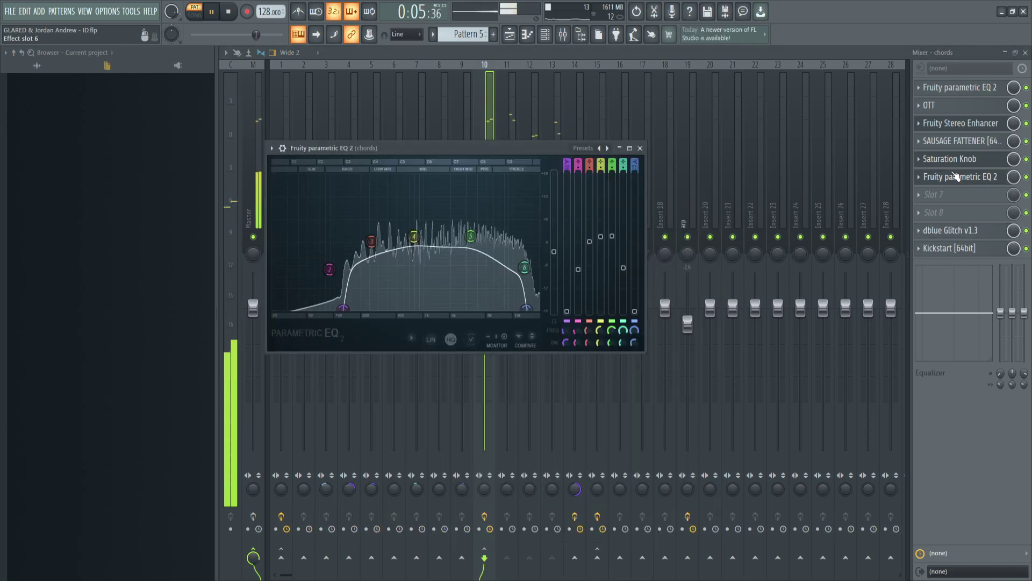
{"action": "left_click", "coordinate": [955, 173]}
{"action": "left_click", "coordinate": [951, 163]}
{"action": "left_click", "coordinate": [951, 163]}
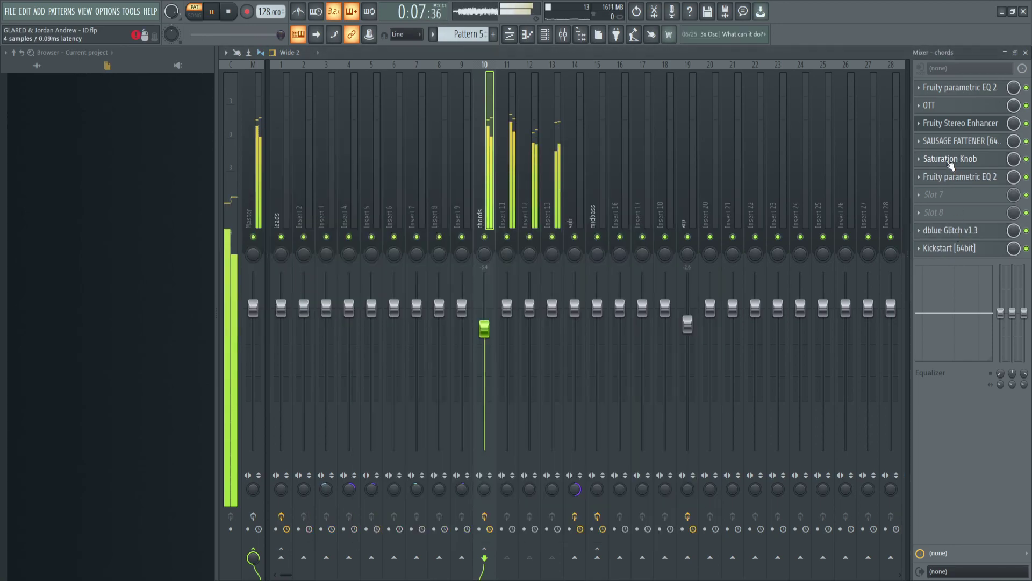
{"action": "left_click", "coordinate": [953, 143]}
{"action": "left_click", "coordinate": [952, 144]}
{"action": "left_click", "coordinate": [952, 144]}
{"action": "left_click", "coordinate": [952, 144]}
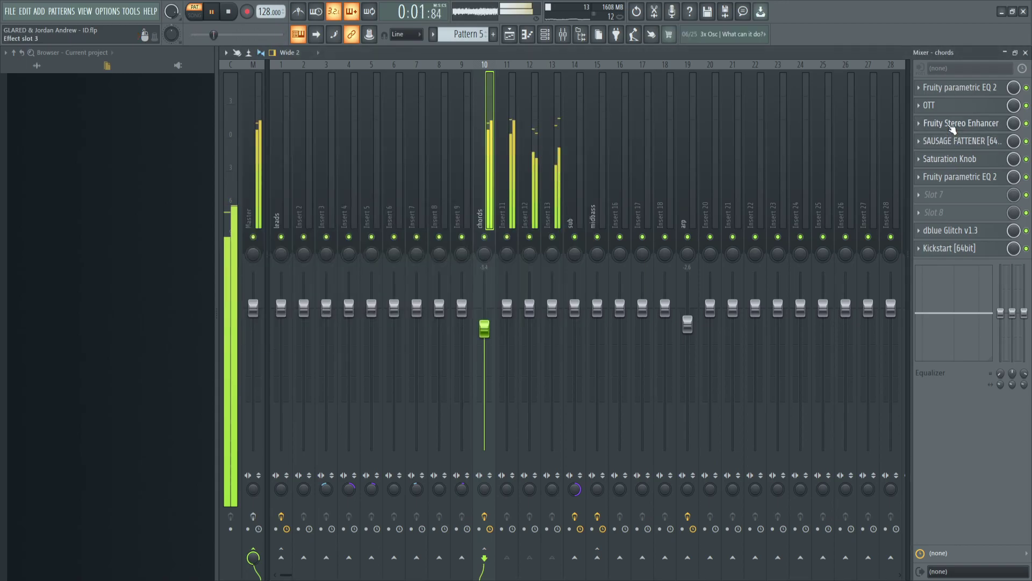
Inspect the chords track's Fruity Stereo Enhancer, OTT, and slot 1 parametric EQ effects
{"action": "left_click", "coordinate": [953, 125]}
{"action": "left_click", "coordinate": [953, 127]}
{"action": "left_click", "coordinate": [950, 107]}
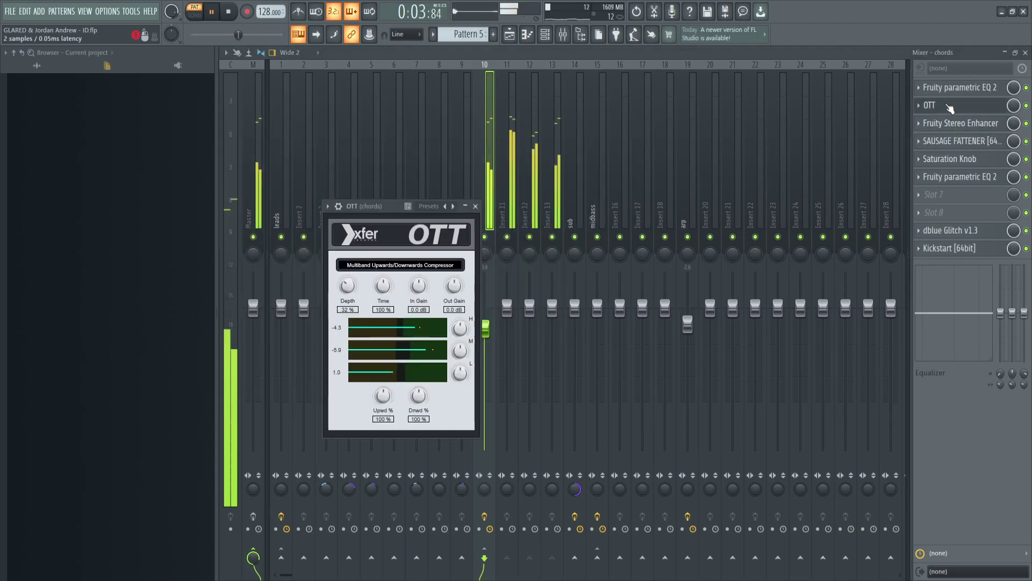
{"action": "left_click", "coordinate": [951, 107]}
{"action": "left_click", "coordinate": [951, 87]}
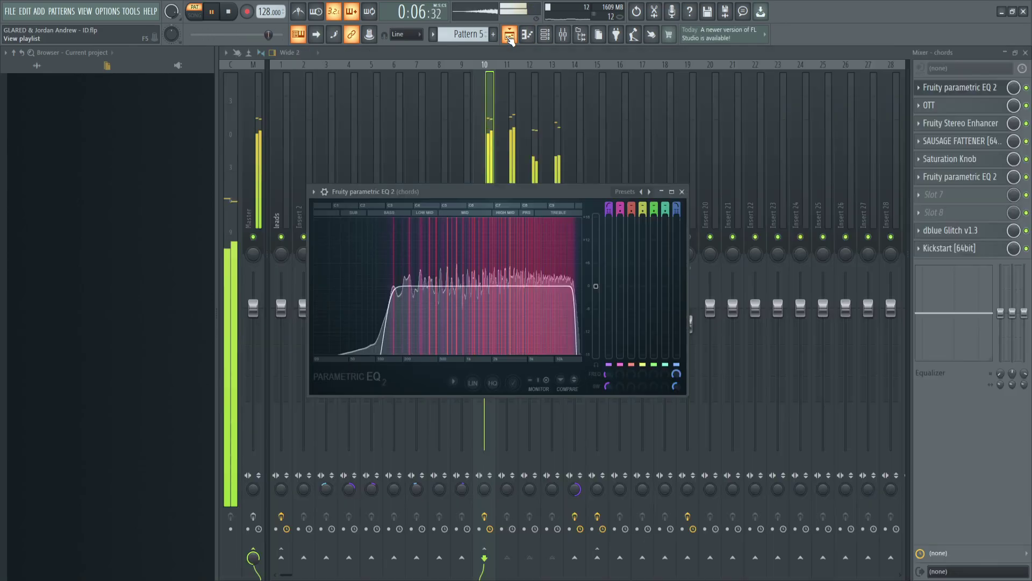
Open Pattern 7's piano roll from the playlist, then show the mixer with its midbass track
{"action": "left_click", "coordinate": [510, 38]}
{"action": "double_click", "coordinate": [546, 159]}
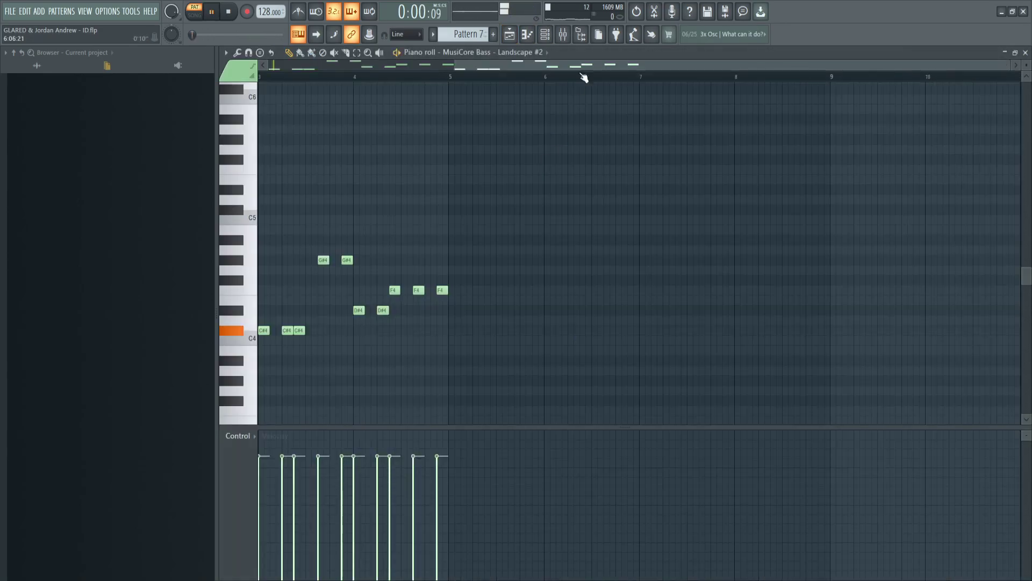
{"action": "left_click", "coordinate": [568, 34]}
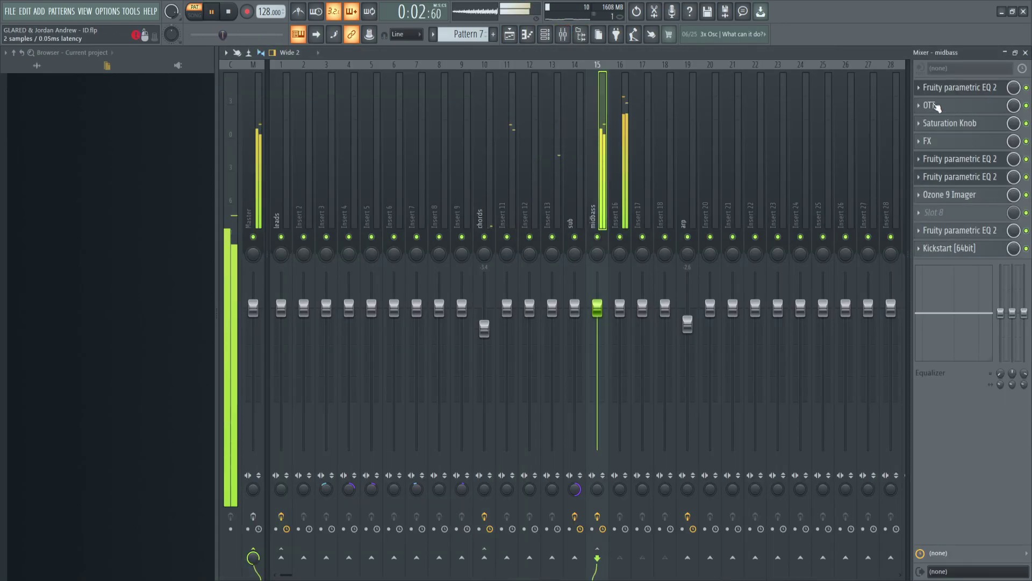
Inspect the midbass track's Kickstart, slot 9 parametric EQ, and Ozone 9 Imager effects
{"action": "left_click", "coordinate": [968, 248]}
{"action": "left_click", "coordinate": [967, 246]}
{"action": "left_click", "coordinate": [963, 231]}
{"action": "left_click", "coordinate": [960, 229]}
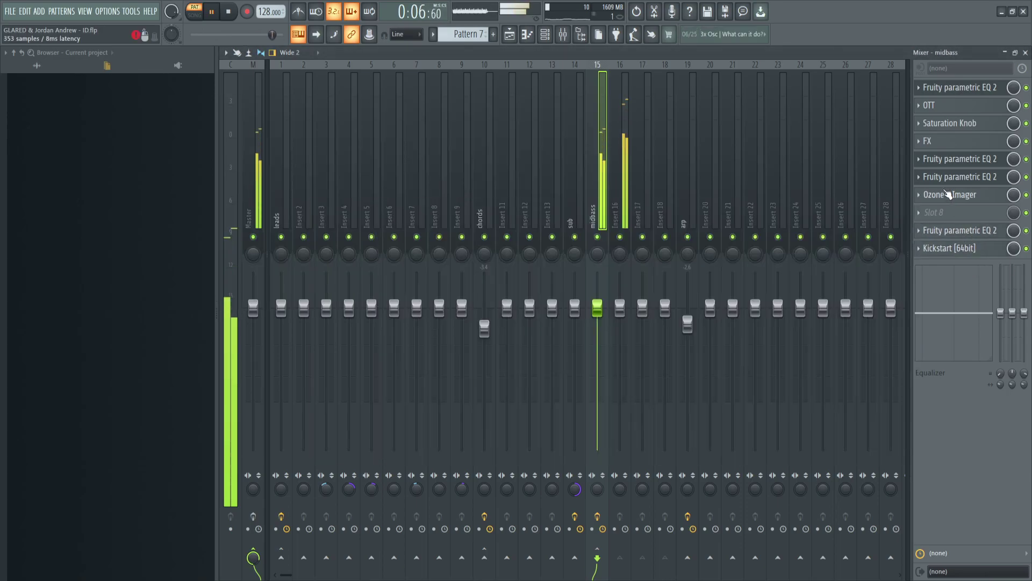
{"action": "left_click", "coordinate": [948, 194]}
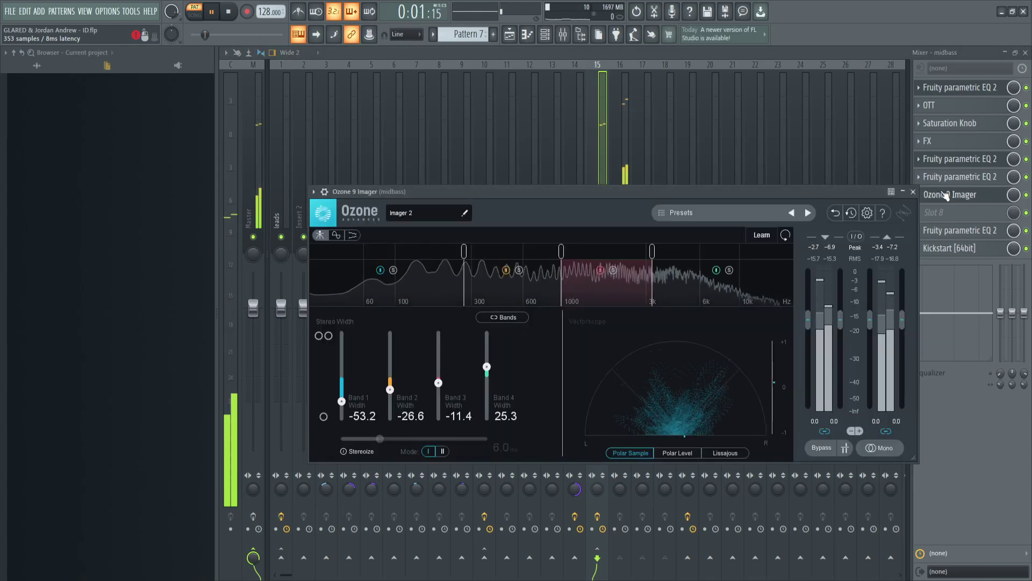
{"action": "left_click", "coordinate": [947, 195]}
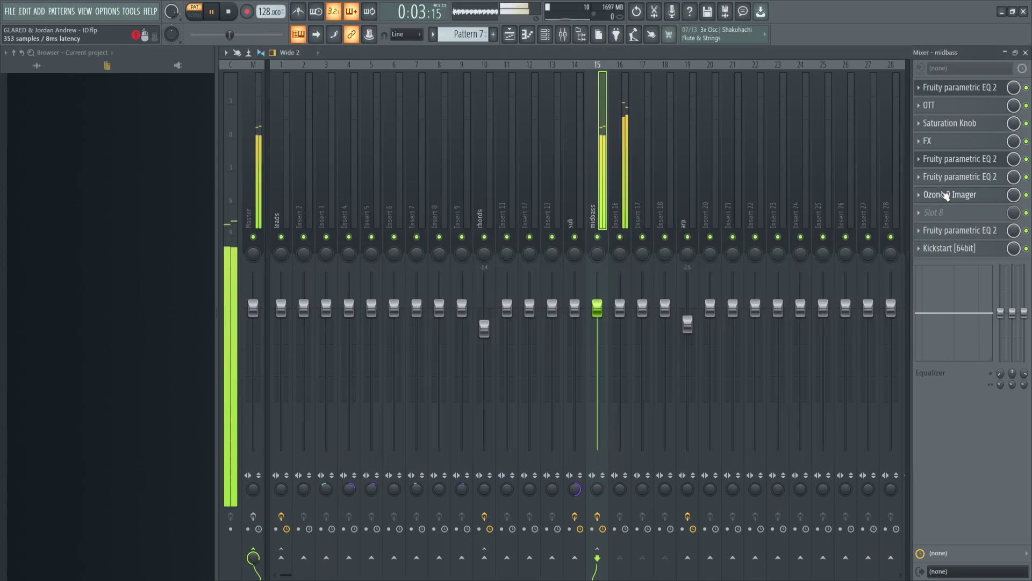
Inspect the midbass track's parametric EQs in slots 6 and 5
{"action": "left_click", "coordinate": [951, 179]}
{"action": "left_click", "coordinate": [950, 177]}
{"action": "left_click", "coordinate": [952, 163]}
{"action": "left_click", "coordinate": [952, 161]}
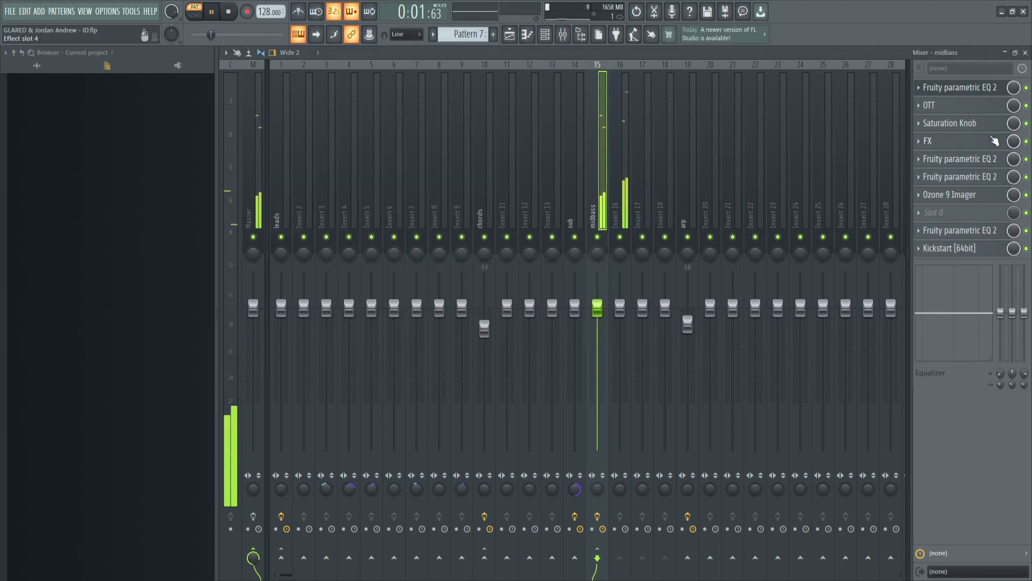
Inspect the midbass track's FX slot, Saturation Knob, OTT, and slot 1 parametric EQ
{"action": "left_click", "coordinate": [995, 141]}
{"action": "left_click", "coordinate": [994, 141]}
{"action": "left_click", "coordinate": [981, 124]}
{"action": "left_click", "coordinate": [976, 123]}
{"action": "left_click", "coordinate": [970, 108]}
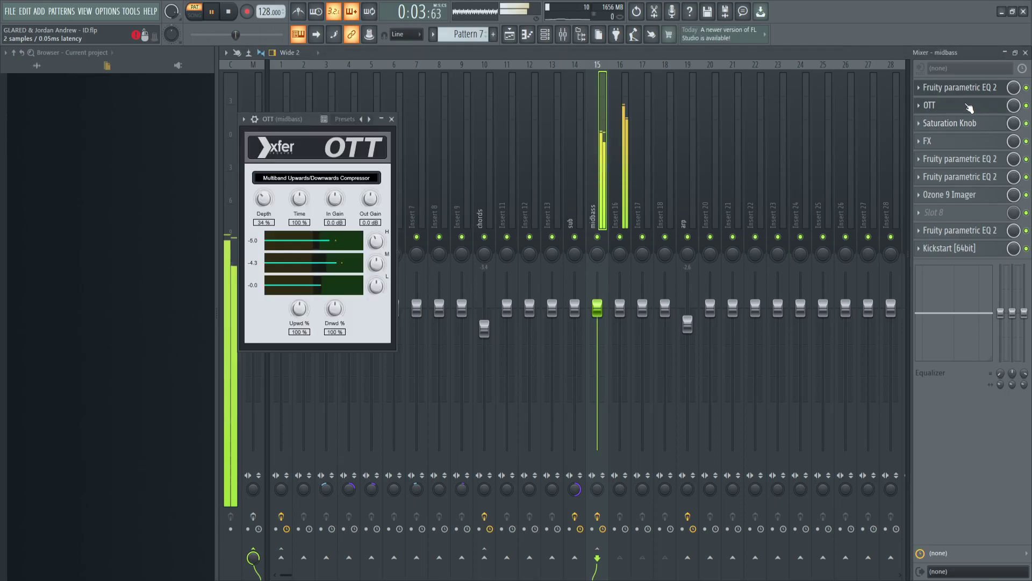
{"action": "left_click", "coordinate": [970, 107]}
{"action": "left_click", "coordinate": [961, 92]}
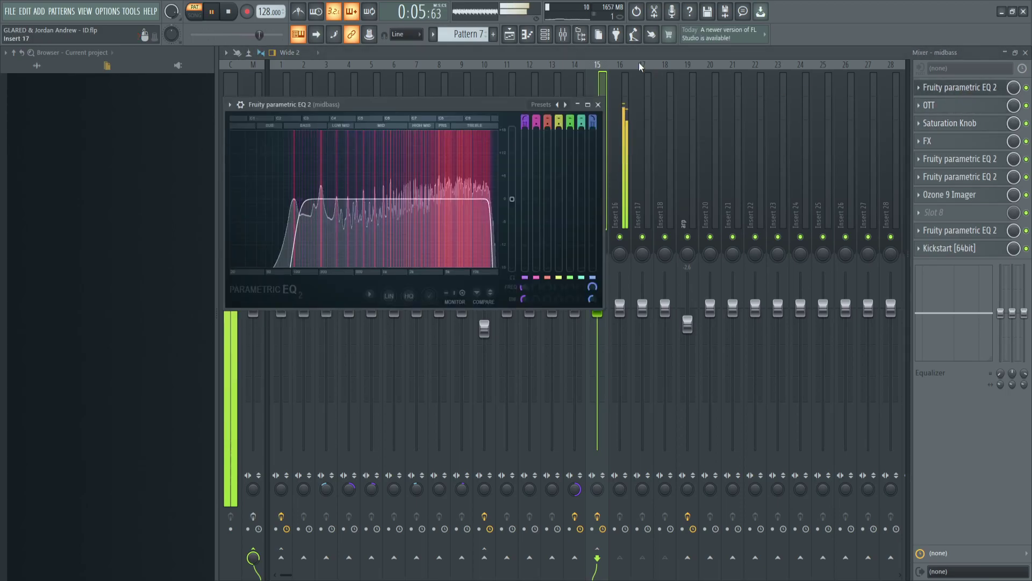
Open Pattern 6 from the playlist, play it, and select the sub track in the mixer
{"action": "left_click", "coordinate": [516, 35]}
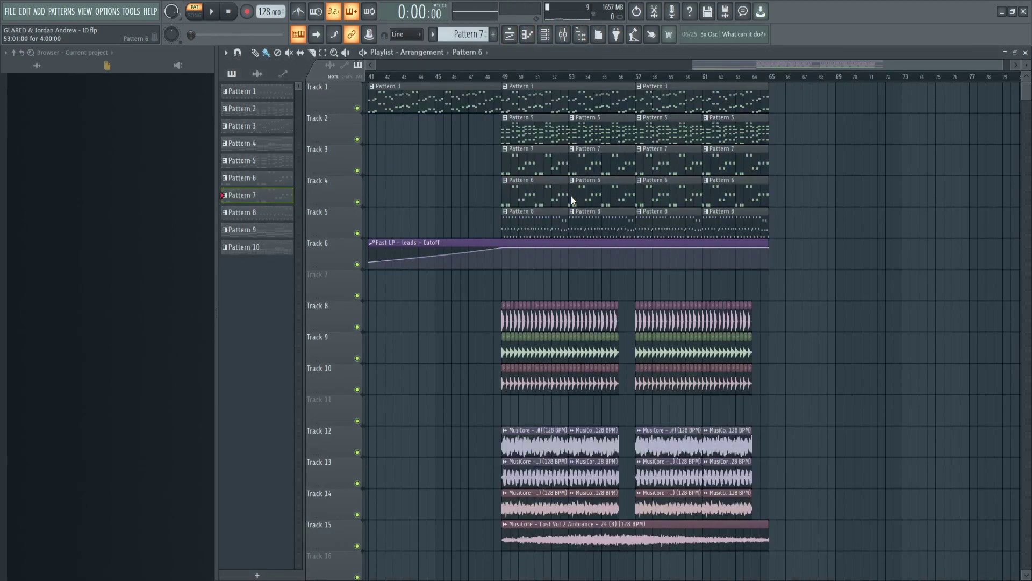
{"action": "double_click", "coordinate": [572, 197]}
{"action": "key", "text": "space"}
{"action": "left_click", "coordinate": [563, 34]}
{"action": "left_click", "coordinate": [577, 165]}
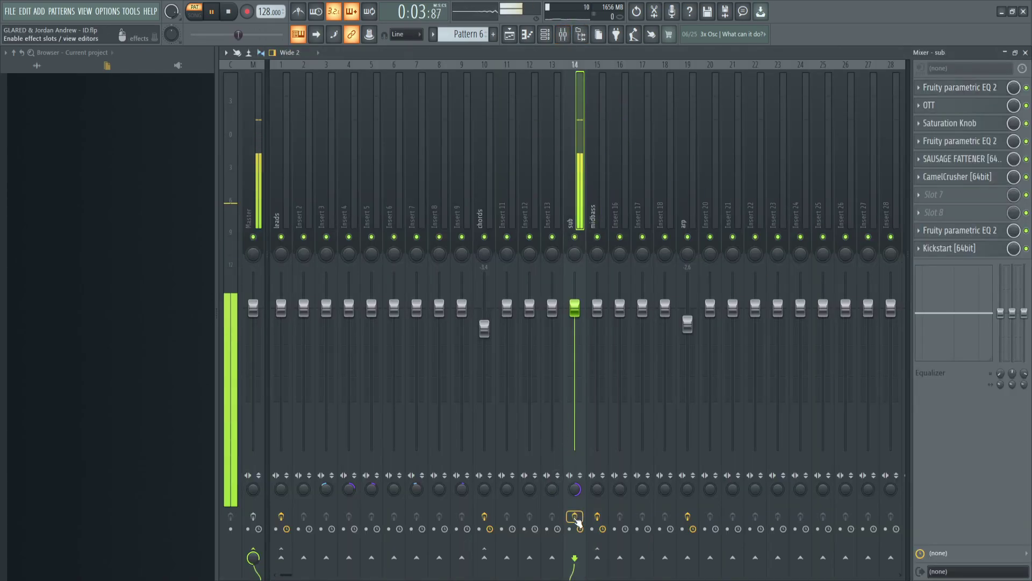
Inspect the sub track's Kickstart, slot 9 parametric EQ, CamelCrusher, and Sausage Fattener effects
{"action": "left_click", "coordinate": [967, 249]}
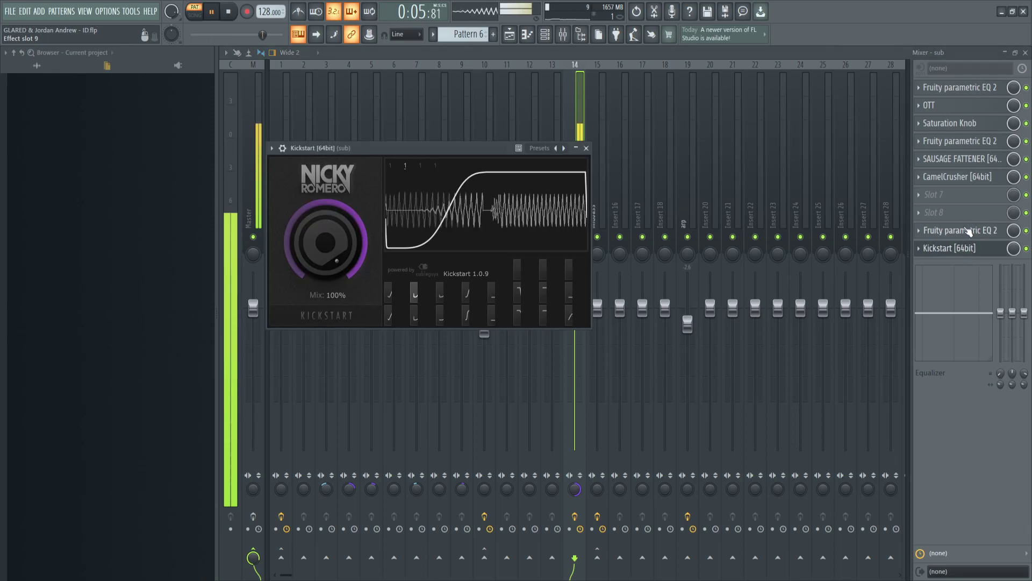
{"action": "left_click", "coordinate": [967, 231]}
{"action": "left_click", "coordinate": [954, 176]}
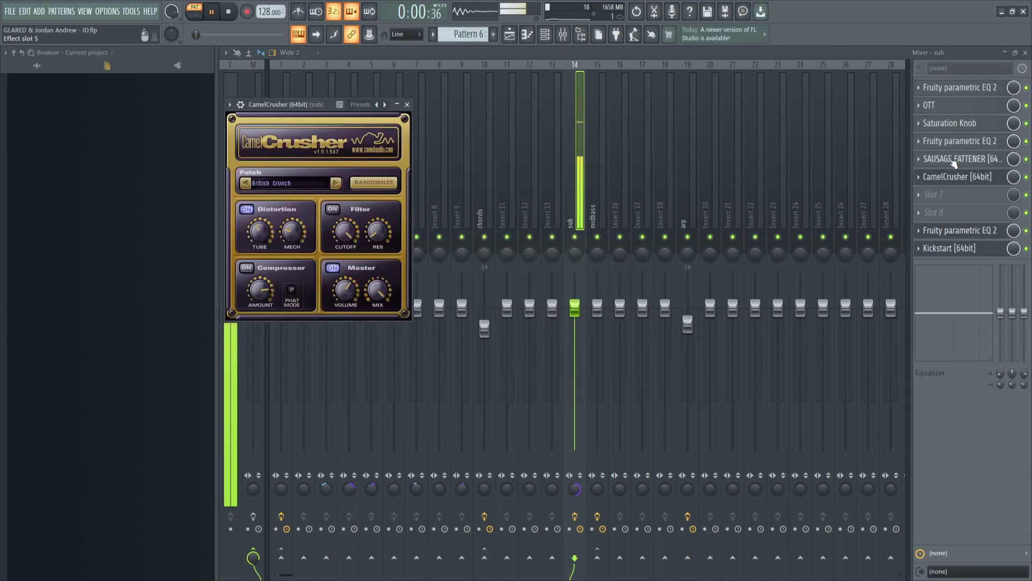
{"action": "left_click", "coordinate": [953, 160]}
{"action": "left_click", "coordinate": [952, 160]}
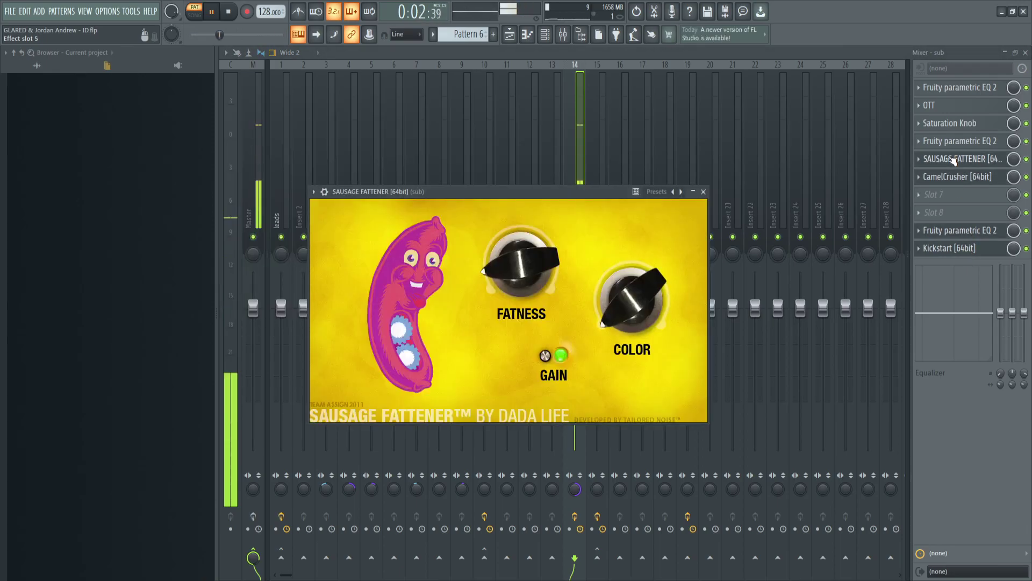
{"action": "left_click", "coordinate": [953, 159]}
Inspect the sub track's slot 4 parametric EQ, Saturation Knob, OTT, and slot 1 parametric EQ
{"action": "left_click", "coordinate": [952, 142]}
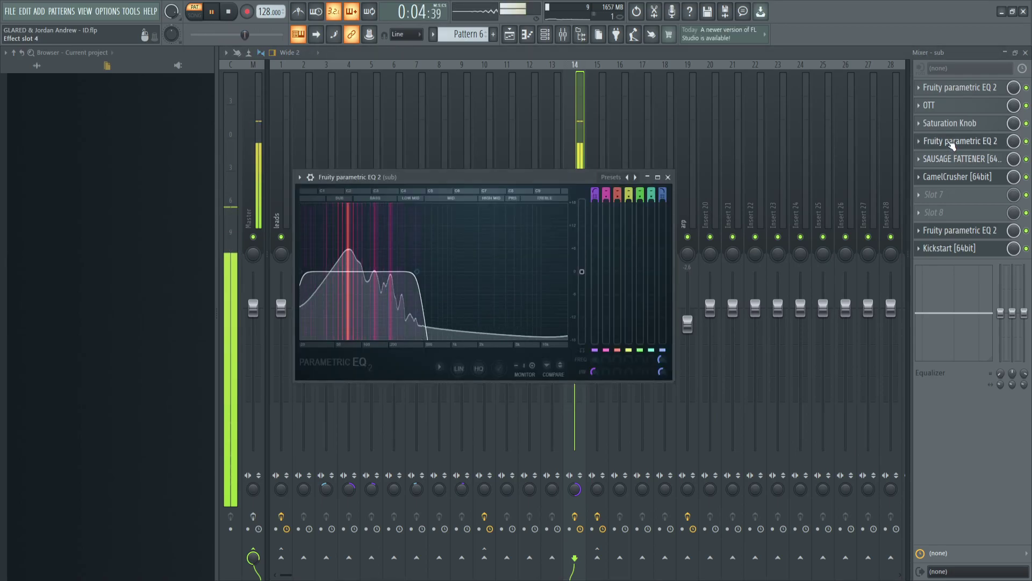
{"action": "left_click", "coordinate": [951, 143]}
{"action": "left_click", "coordinate": [949, 124]}
{"action": "left_click", "coordinate": [948, 122]}
{"action": "left_click", "coordinate": [946, 108]}
{"action": "left_click", "coordinate": [946, 107]}
{"action": "left_click", "coordinate": [947, 89]}
{"action": "left_click", "coordinate": [947, 88]}
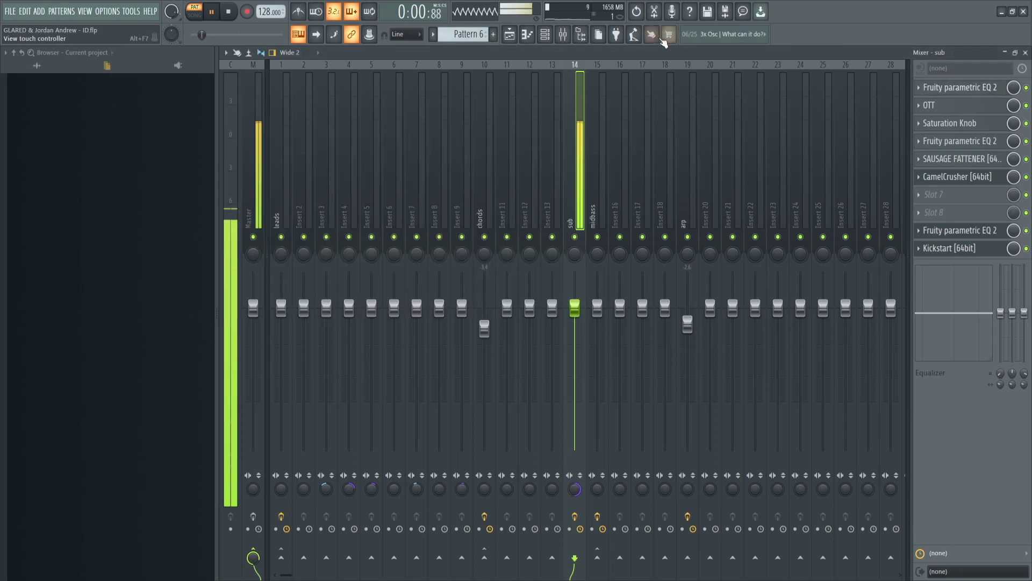
Open Pattern 8 from the playlist, play it, and select the arp track in the mixer
{"action": "left_click", "coordinate": [512, 36]}
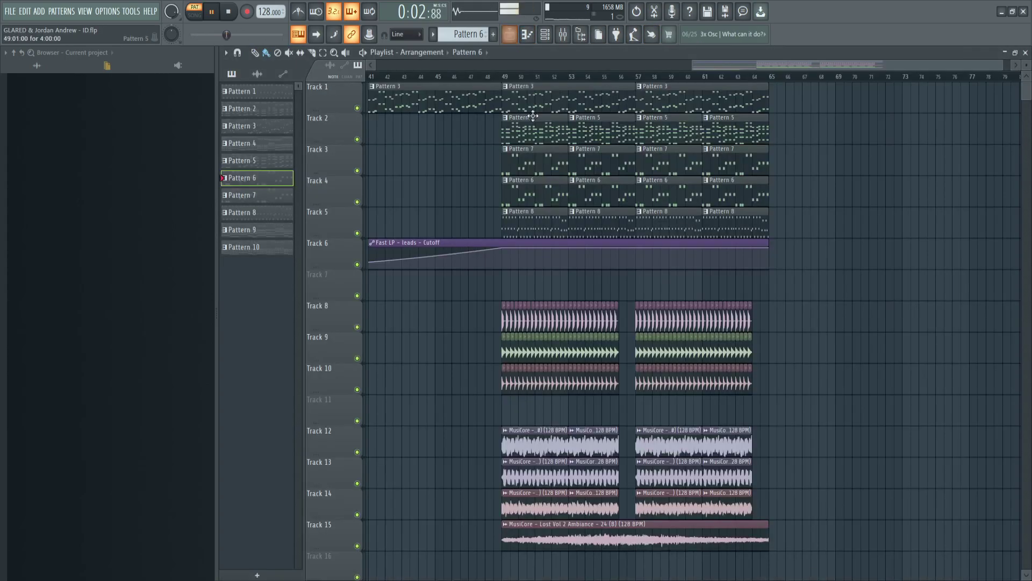
{"action": "double_click", "coordinate": [559, 225]}
{"action": "key", "text": "space"}
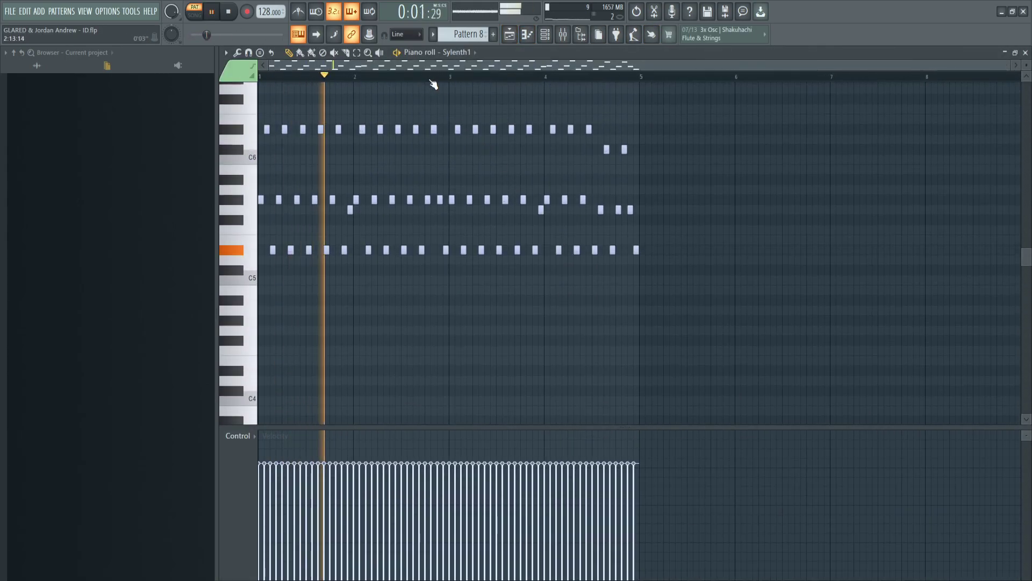
{"action": "left_click", "coordinate": [563, 34]}
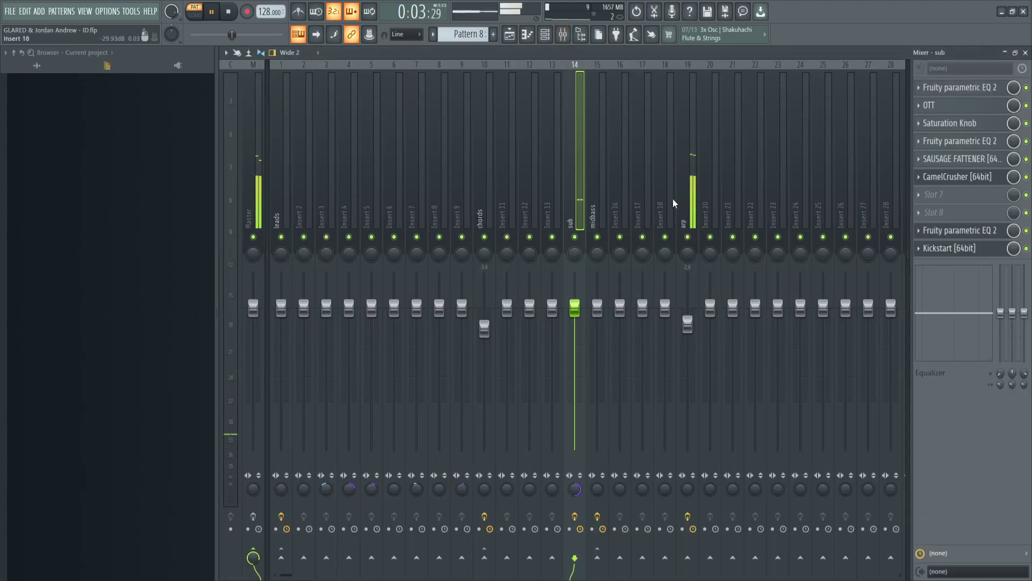
{"action": "left_click", "coordinate": [679, 181]}
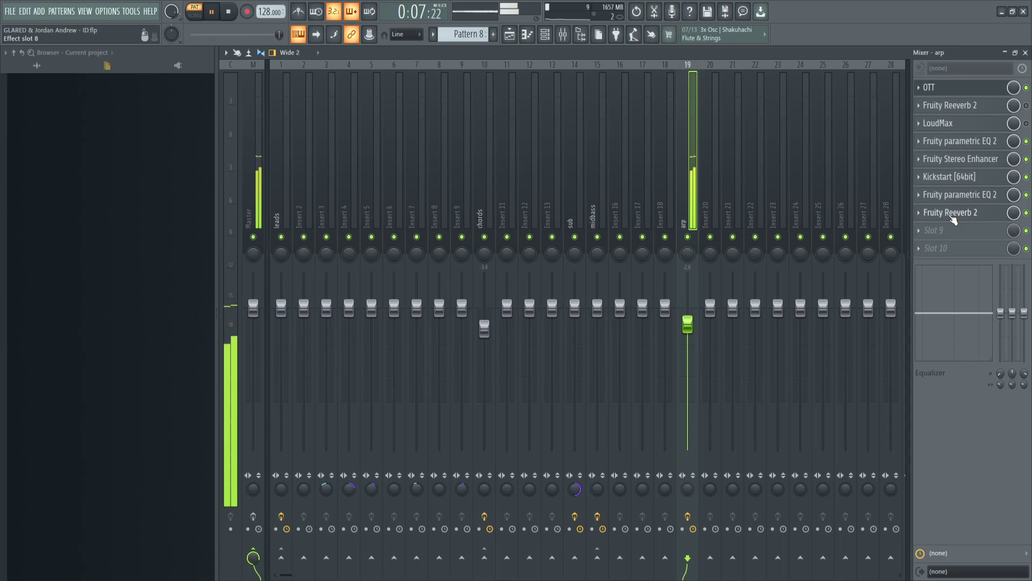
Inspect the arp track's slot 8 Fruity Reeverb 2 and its parametric EQs in slots 7 and 4
{"action": "left_click", "coordinate": [953, 217]}
{"action": "left_click", "coordinate": [953, 218]}
{"action": "left_click", "coordinate": [957, 195]}
{"action": "left_click", "coordinate": [960, 196]}
{"action": "left_click", "coordinate": [960, 143]}
{"action": "left_click", "coordinate": [959, 143]}
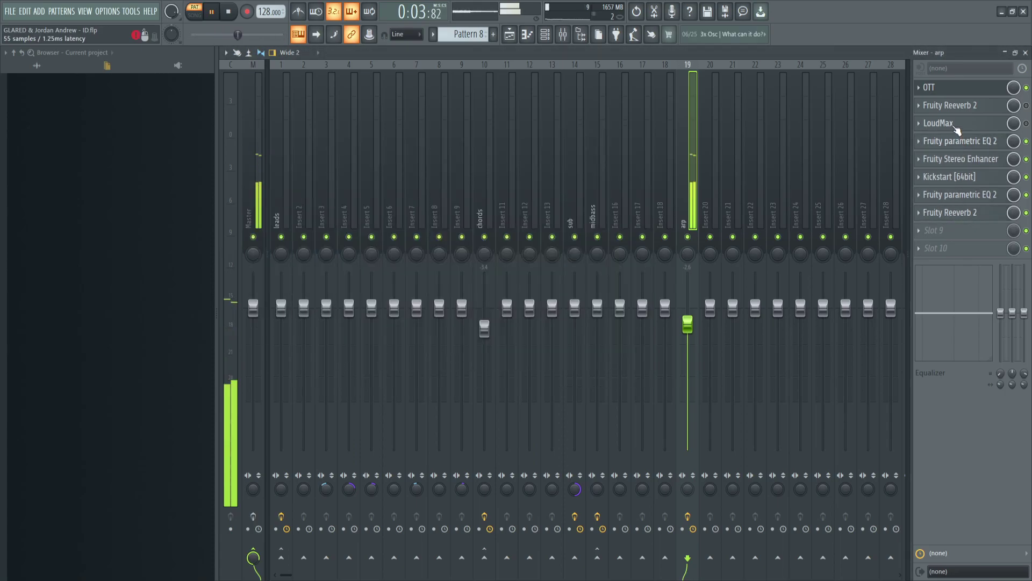
Inspect the arp track's LoudMax and OTT effects
{"action": "left_click", "coordinate": [956, 126]}
{"action": "left_click", "coordinate": [956, 124]}
{"action": "left_click", "coordinate": [952, 87]}
{"action": "left_click", "coordinate": [952, 88]}
Return to the playlist and audition Tracks 9 and 10 in solo from bar 49
{"action": "left_click", "coordinate": [511, 42]}
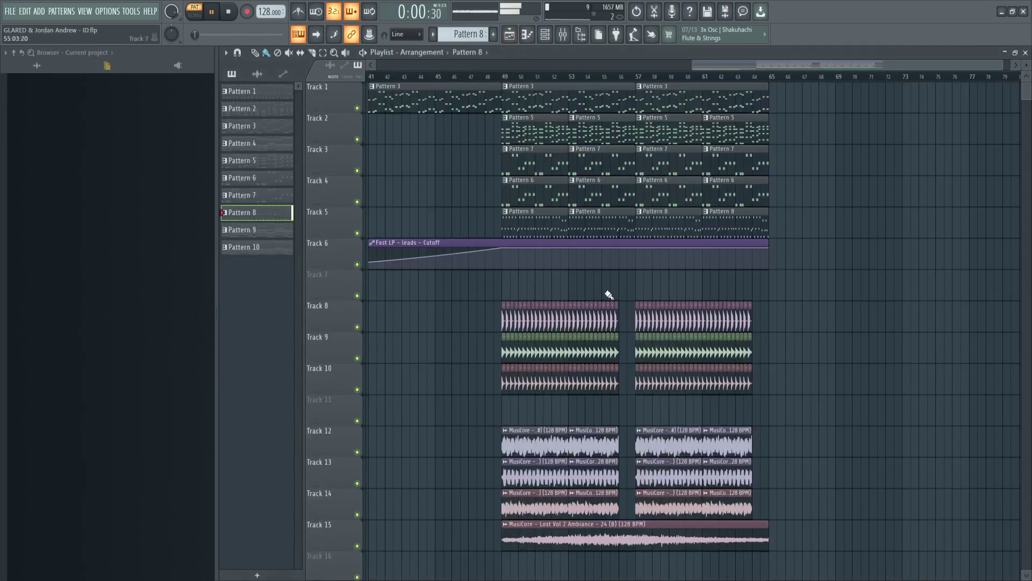
{"action": "key", "text": "space"}
{"action": "scroll", "coordinate": [557, 409], "scroll_direction": "up", "scroll_amount": 3}
{"action": "scroll", "coordinate": [555, 393], "scroll_direction": "down", "scroll_amount": 2}
{"action": "scroll", "coordinate": [524, 301], "scroll_direction": "up", "scroll_amount": 2}
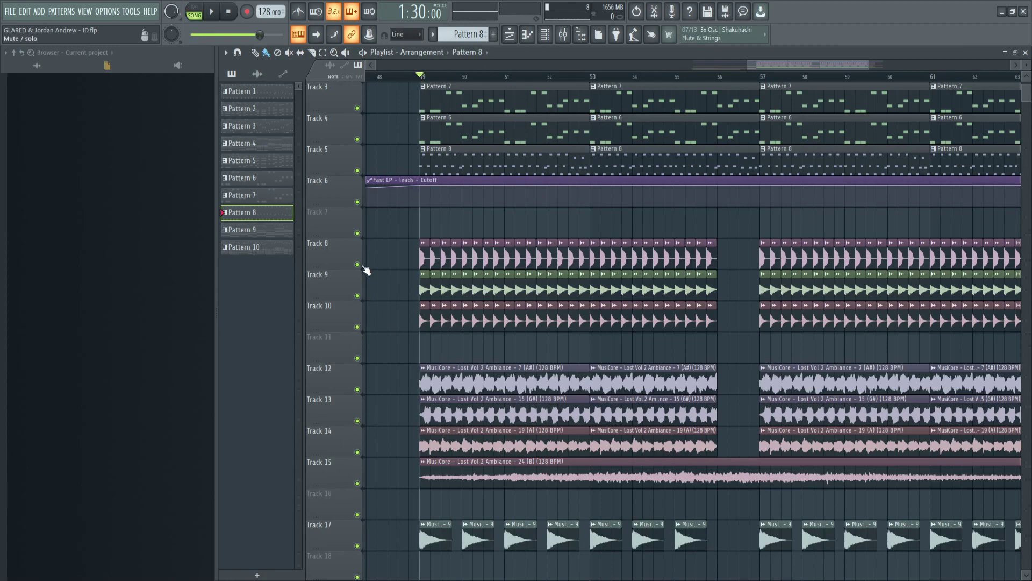
{"action": "left_click", "coordinate": [357, 296], "text": "ctrl"}
{"action": "key", "text": "space"}
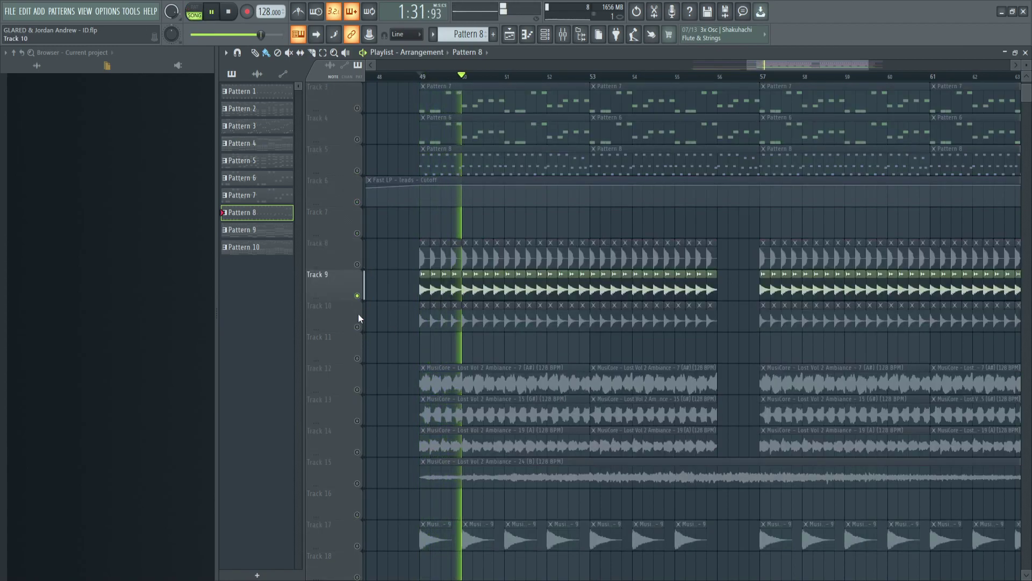
{"action": "left_click", "coordinate": [357, 326], "text": "ctrl"}
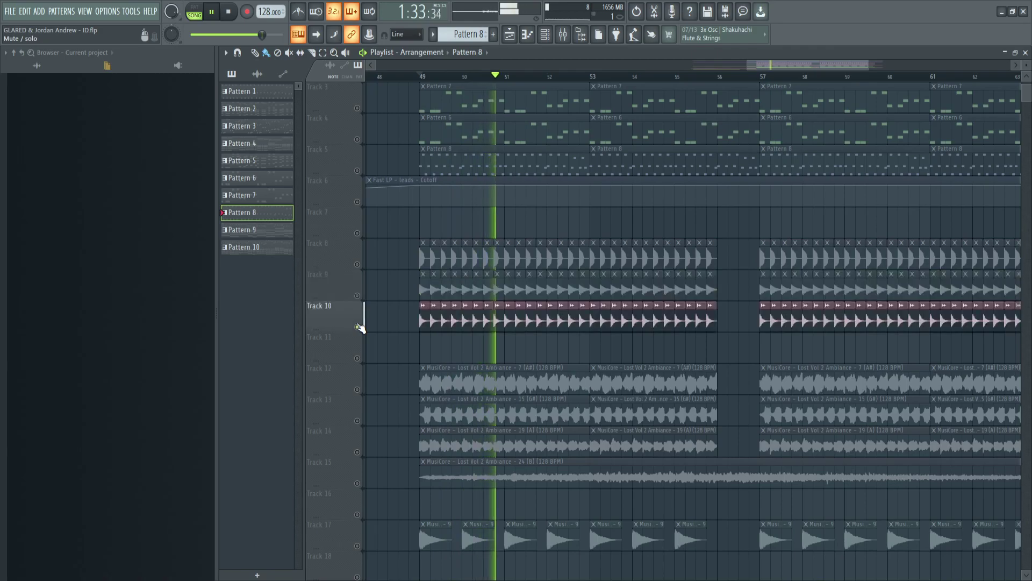
{"action": "key", "text": "space"}
Solo the Lost Vol 2 Ambiance loops on Tracks 12 to 15 and audition them together
{"action": "left_click", "coordinate": [358, 390], "text": "ctrl"}
{"action": "left_click", "coordinate": [357, 420]}
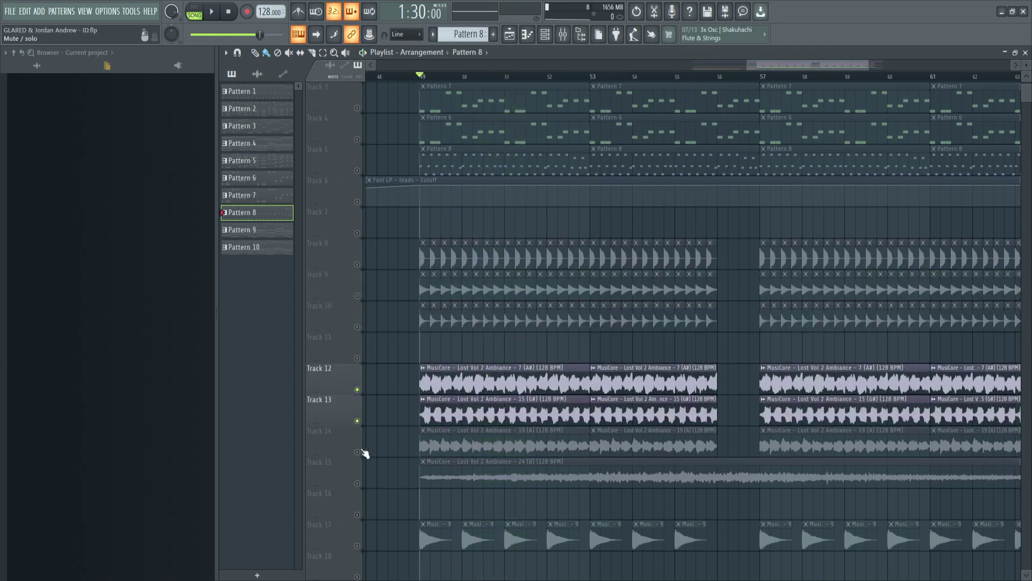
{"action": "left_click", "coordinate": [357, 452]}
{"action": "left_click", "coordinate": [357, 483]}
{"action": "key", "text": "space"}
{"action": "scroll", "coordinate": [392, 504], "scroll_direction": "down", "scroll_amount": 4}
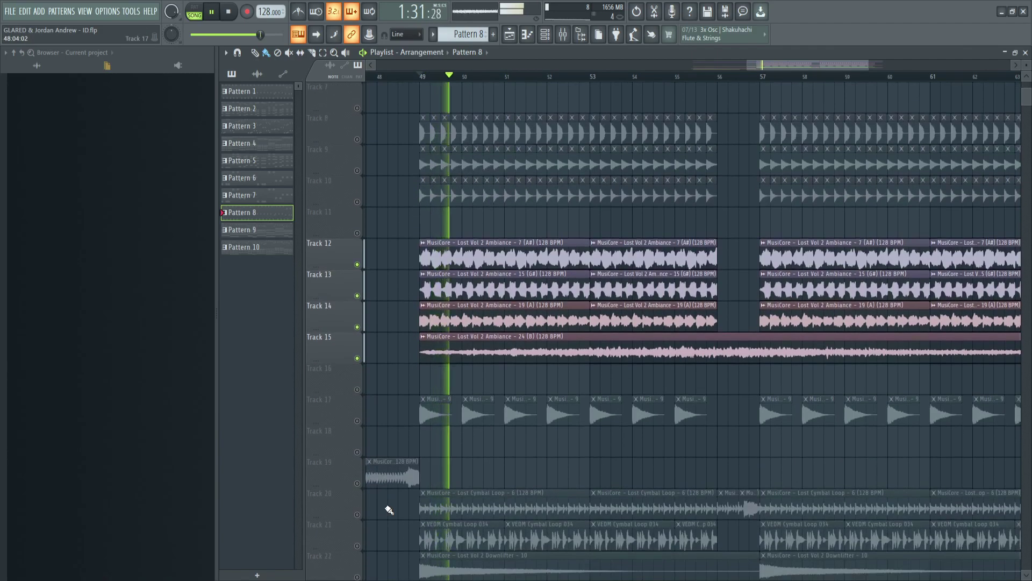
{"action": "scroll", "coordinate": [389, 510], "scroll_direction": "down", "scroll_amount": 5}
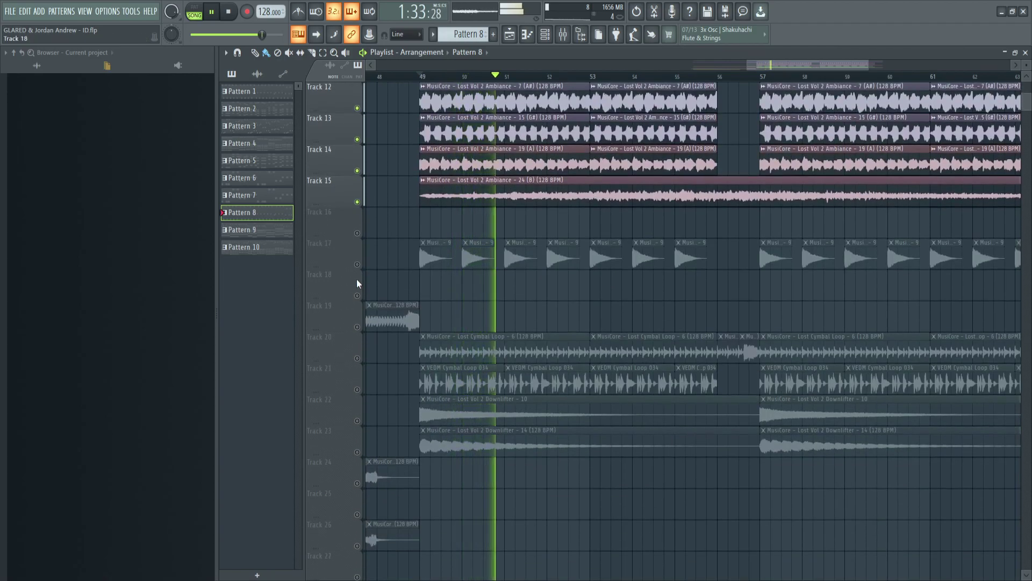
{"action": "key", "text": "space"}
Audition Track 17 and the Lost Cymbal Loop on Track 20 in solo
{"action": "left_click", "coordinate": [357, 264], "text": "ctrl"}
{"action": "key", "text": "space"}
{"action": "key", "text": "space"}
{"action": "left_click", "coordinate": [357, 359], "text": "ctrl"}
{"action": "key", "text": "space"}
Audition the VEDM Cymbal Loop on Track 21 and the downlifters on Tracks 22 and 23 in solo
{"action": "left_click", "coordinate": [357, 390], "text": "ctrl"}
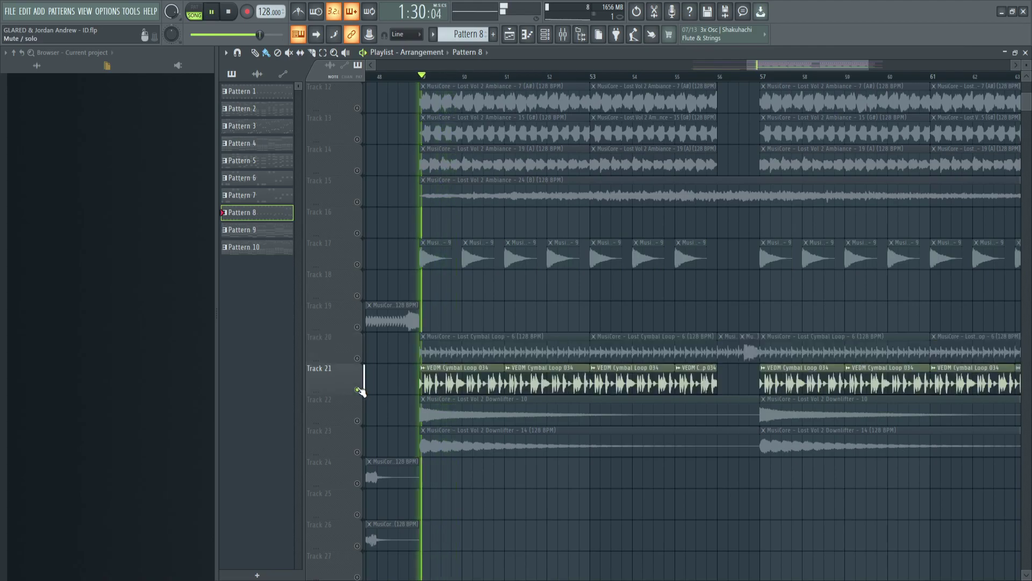
{"action": "key", "text": "space"}
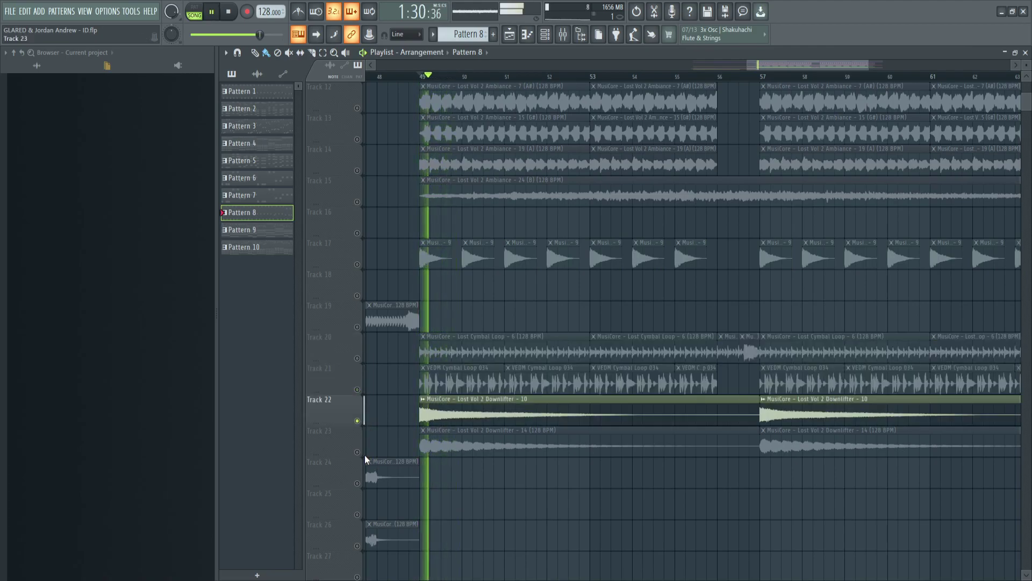
{"action": "left_click", "coordinate": [362, 453]}
{"action": "key", "text": "space"}
Unmute Tracks 20 to 22 alongside Track 23, and unmute Track 17
{"action": "scroll", "coordinate": [366, 450], "scroll_direction": "down", "scroll_amount": 4}
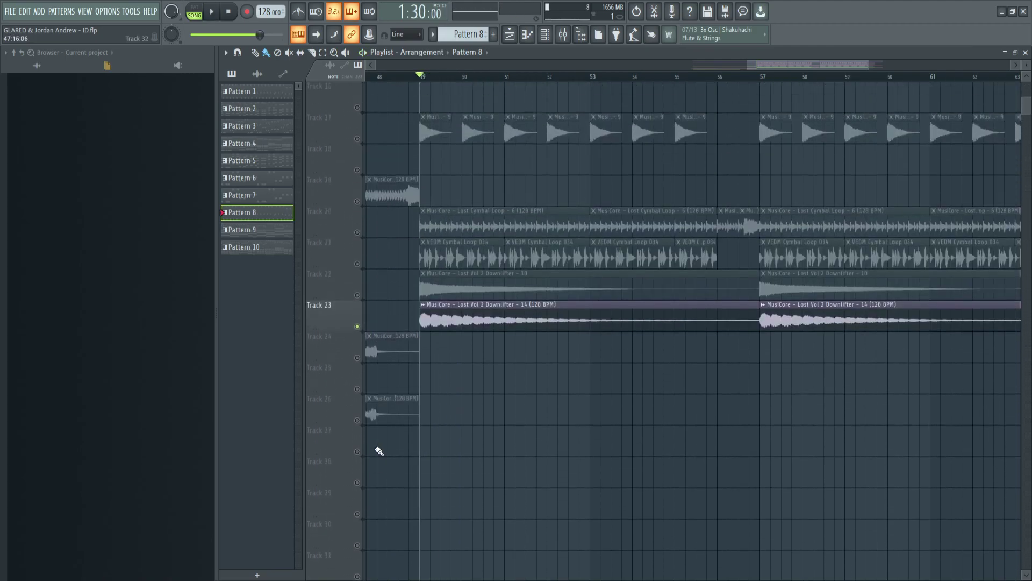
{"action": "left_click_drag", "start_coordinate": [363, 310], "coordinate": [360, 231]}
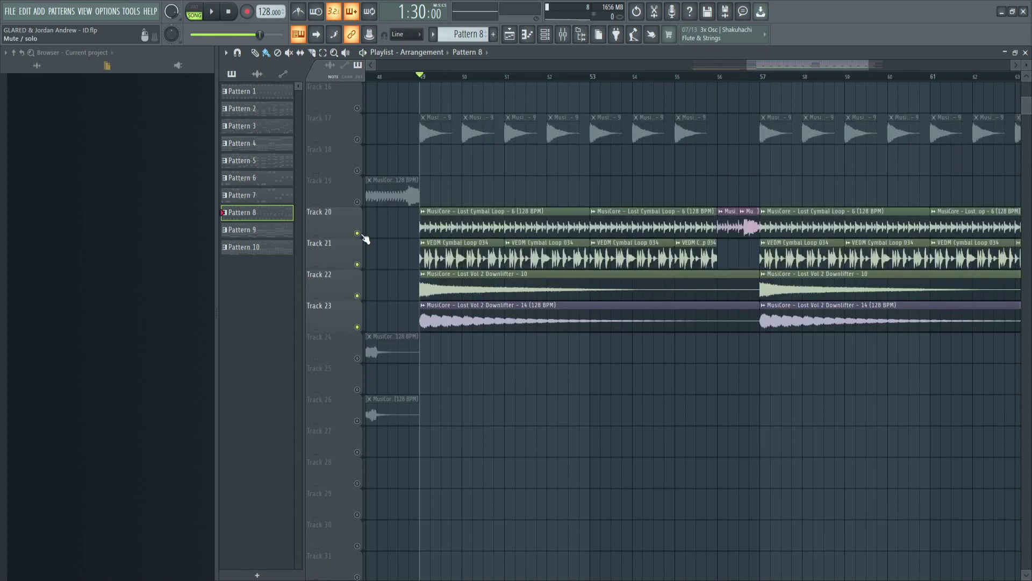
{"action": "scroll", "coordinate": [371, 242], "scroll_direction": "up", "scroll_amount": 3}
{"action": "left_click", "coordinate": [358, 234]}
Unmute Tracks 8 to 10 and the ambiance Tracks 12 to 15
{"action": "scroll", "coordinate": [361, 239], "scroll_direction": "up", "scroll_amount": 8}
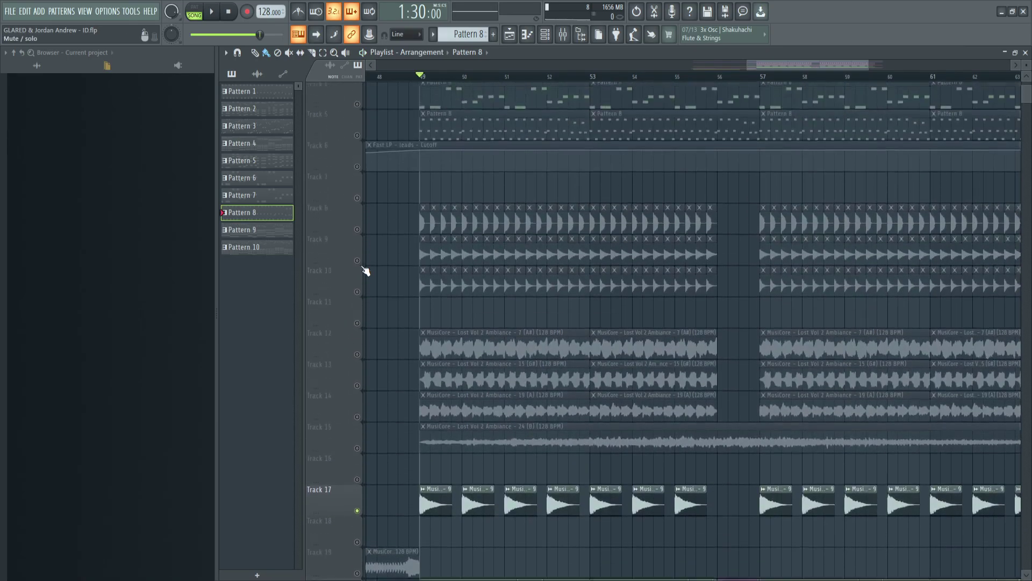
{"action": "left_click_drag", "start_coordinate": [362, 206], "coordinate": [359, 266]}
{"action": "left_click_drag", "start_coordinate": [358, 329], "coordinate": [364, 396]}
{"action": "left_click", "coordinate": [357, 421]}
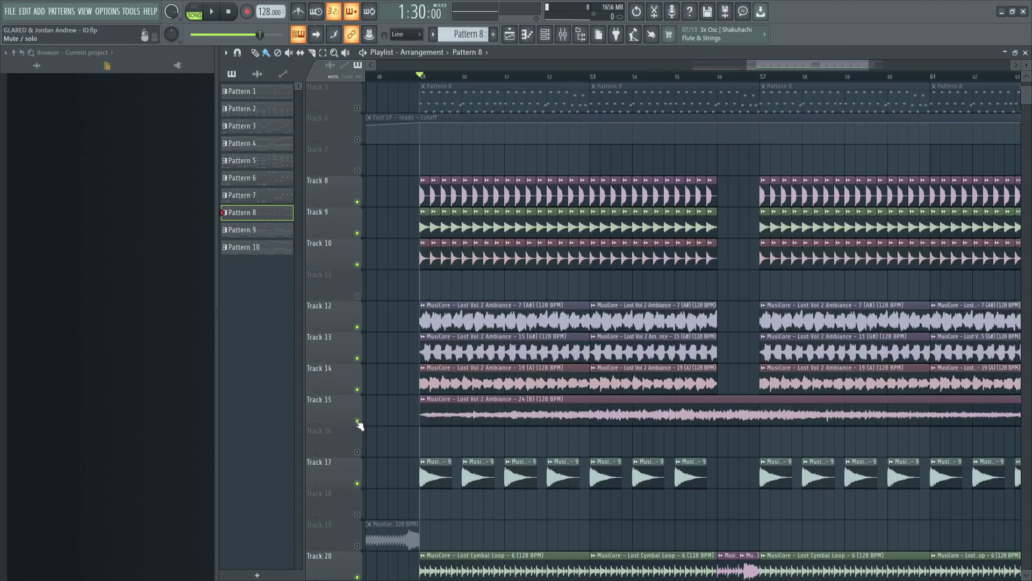
Play the unmuted drum, ambiance, cymbal, and downlifter tracks together and look over their playlist arrangement
{"action": "key", "text": "space"}
{"action": "scroll", "coordinate": [495, 453], "scroll_direction": "down", "scroll_amount": 3}
{"action": "scroll", "coordinate": [500, 454], "scroll_direction": "down", "scroll_amount": 4}
{"action": "scroll", "coordinate": [529, 469], "scroll_direction": "up", "scroll_amount": 3}
{"action": "scroll", "coordinate": [531, 467], "scroll_direction": "down", "scroll_amount": 3}
{"action": "scroll", "coordinate": [603, 484], "scroll_direction": "up", "scroll_amount": 4}
{"action": "scroll", "coordinate": [605, 485], "scroll_direction": "up", "scroll_amount": 4}
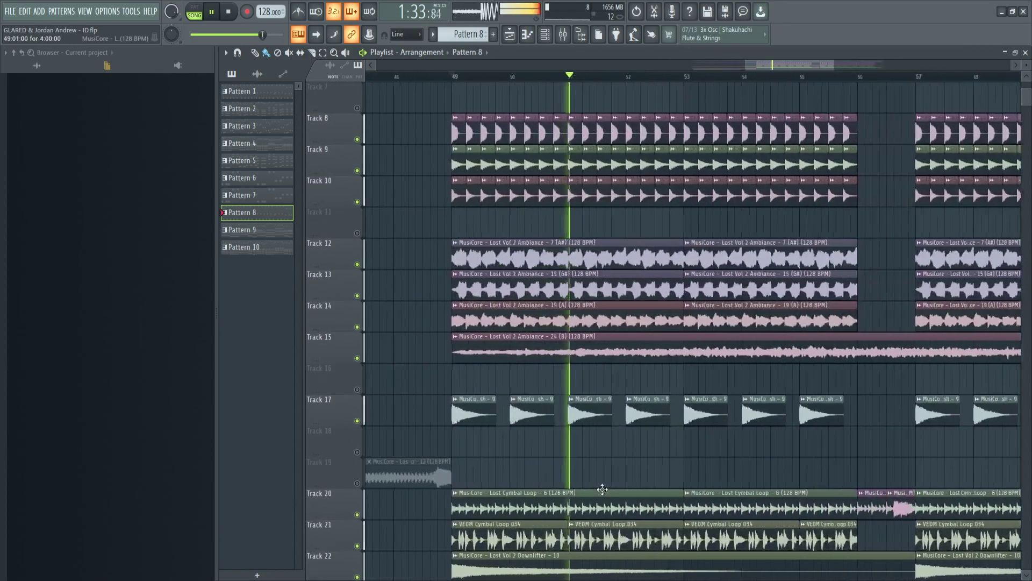
{"action": "scroll", "coordinate": [605, 485], "scroll_direction": "down", "scroll_amount": 4}
{"action": "scroll", "coordinate": [607, 481], "scroll_direction": "up", "scroll_amount": 2}
{"action": "scroll", "coordinate": [607, 481], "scroll_direction": "up", "scroll_amount": 4}
{"action": "scroll", "coordinate": [608, 481], "scroll_direction": "down", "scroll_amount": 4}
{"action": "scroll", "coordinate": [680, 482], "scroll_direction": "down", "scroll_amount": 3}
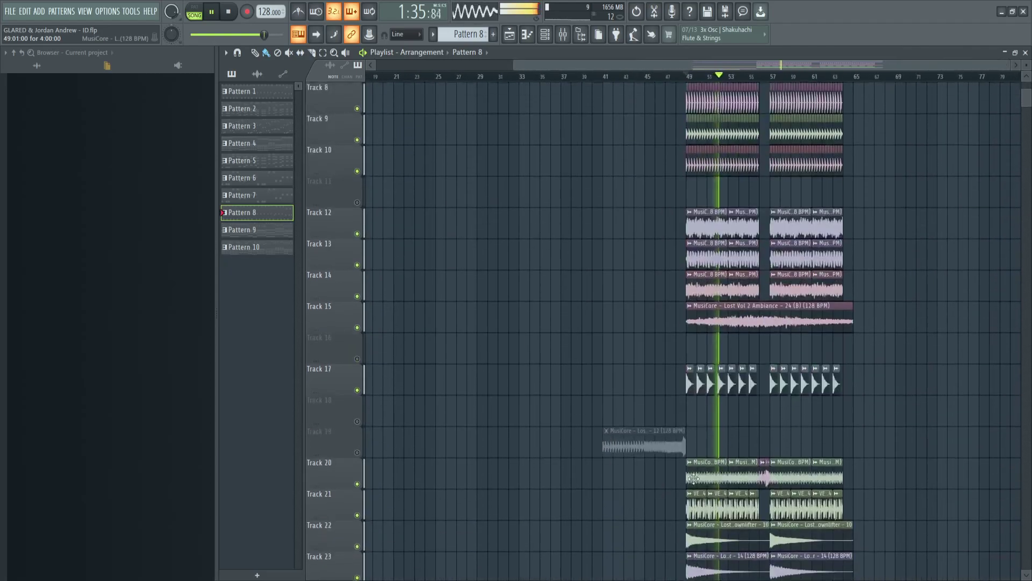
{"action": "scroll", "coordinate": [852, 450], "scroll_direction": "up", "scroll_amount": 3}
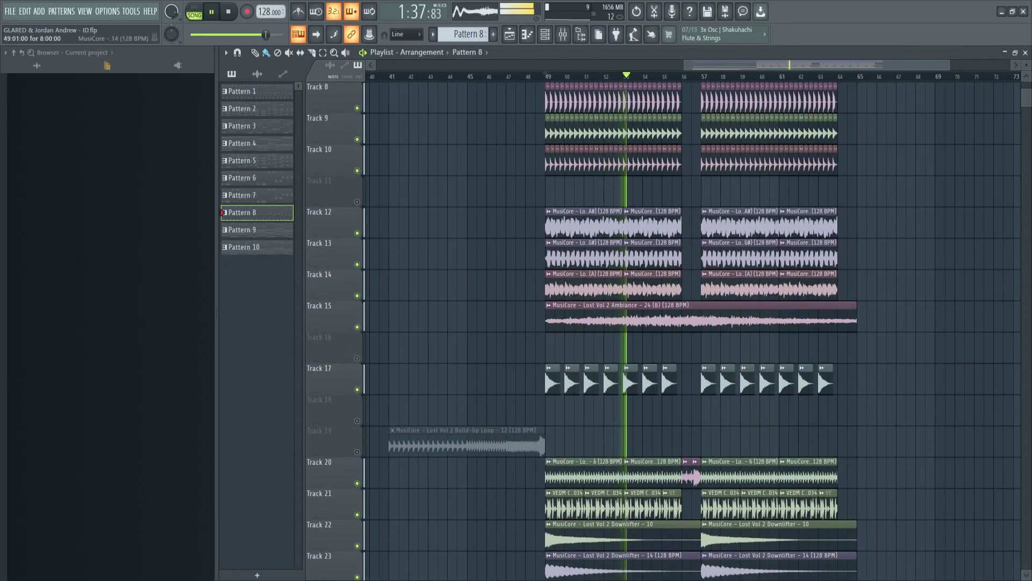